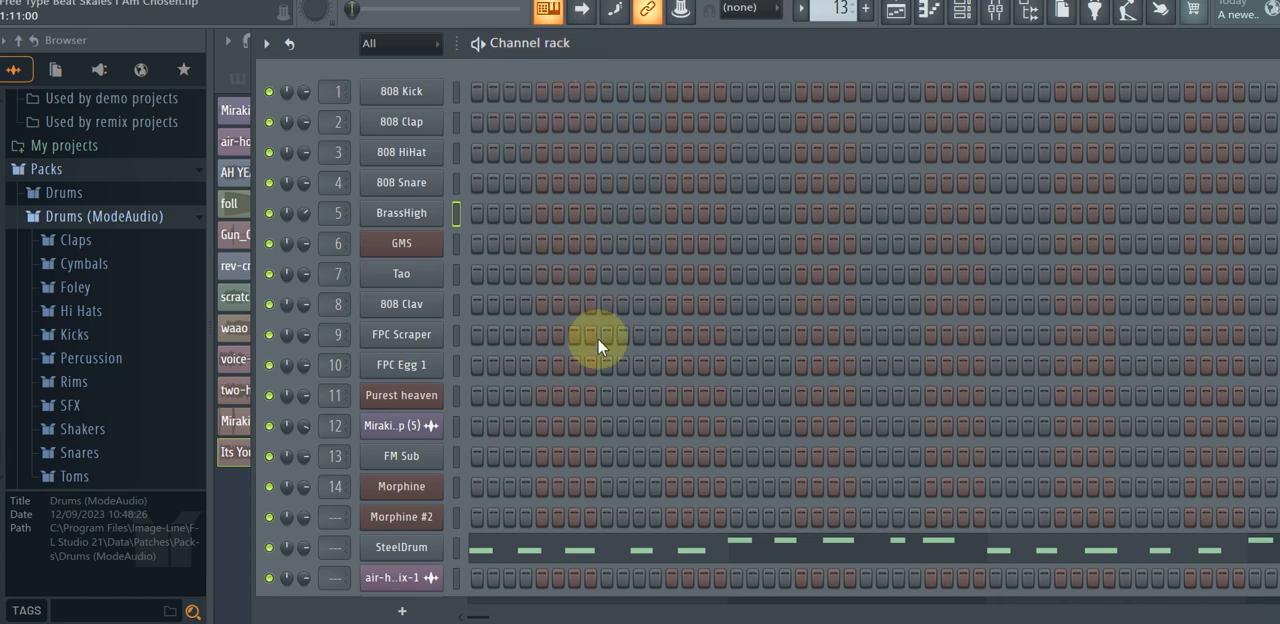
Audition the 808 Kick, 808 Clap and 808 HiHat channels with played notes, ending with 808 Kick selected.
left_click(456, 92)
key("g")
key("v")
key("s")
left_click(456, 122)
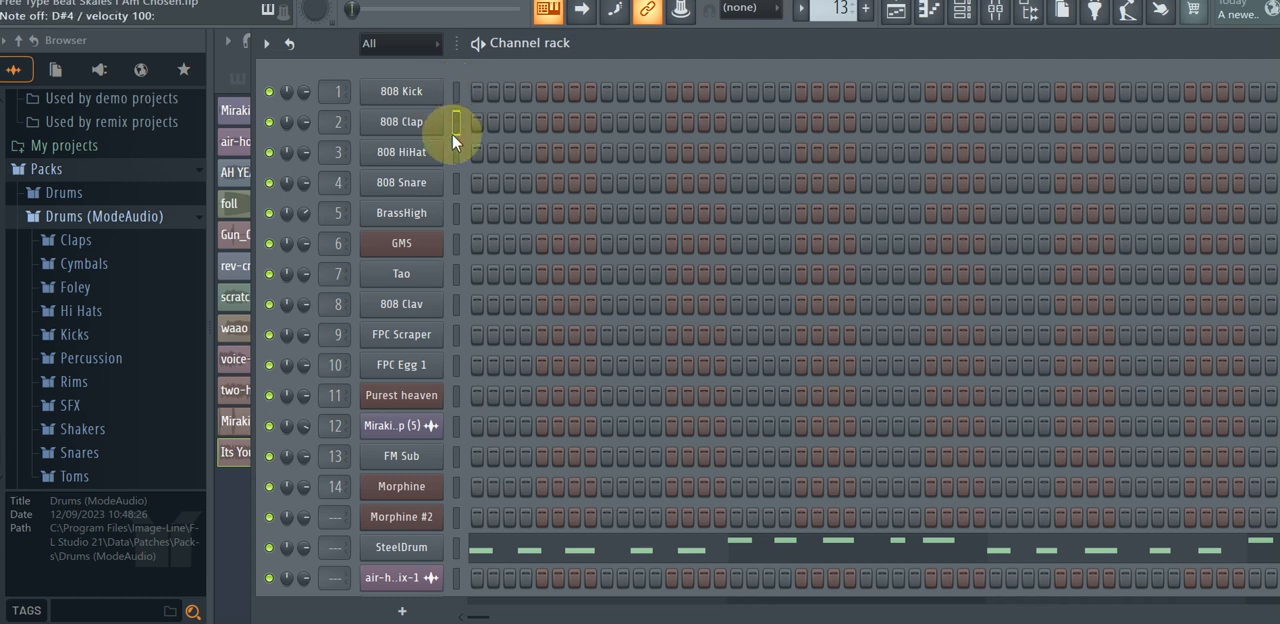
left_click(455, 152)
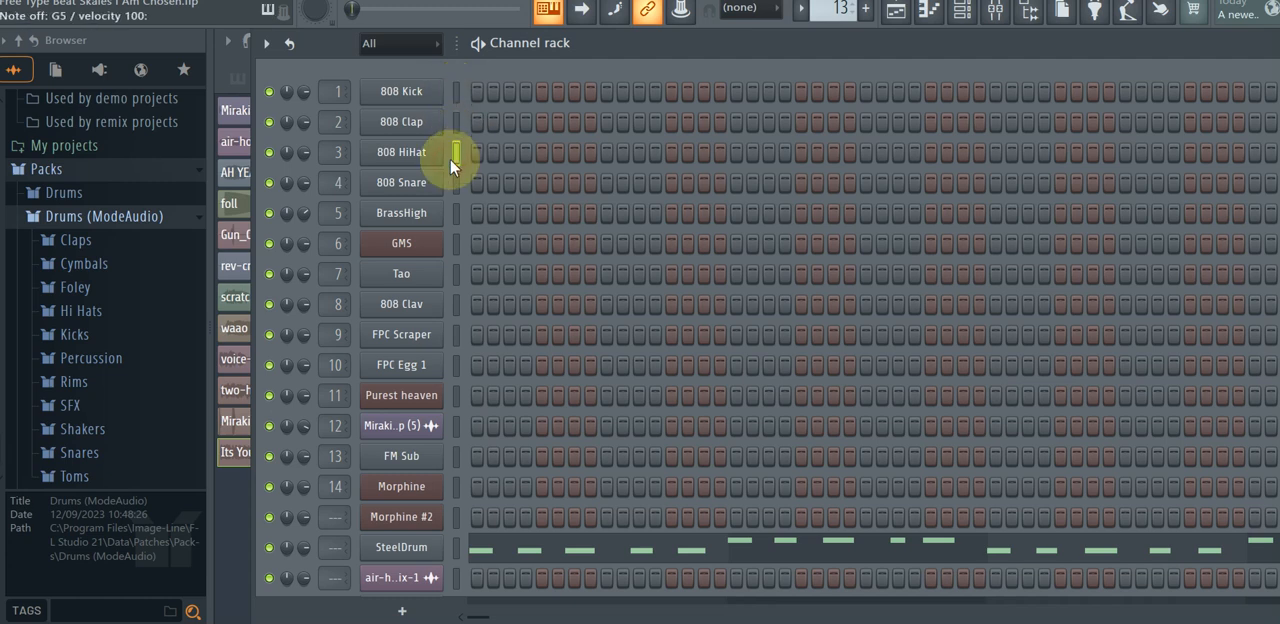
left_click(455, 91)
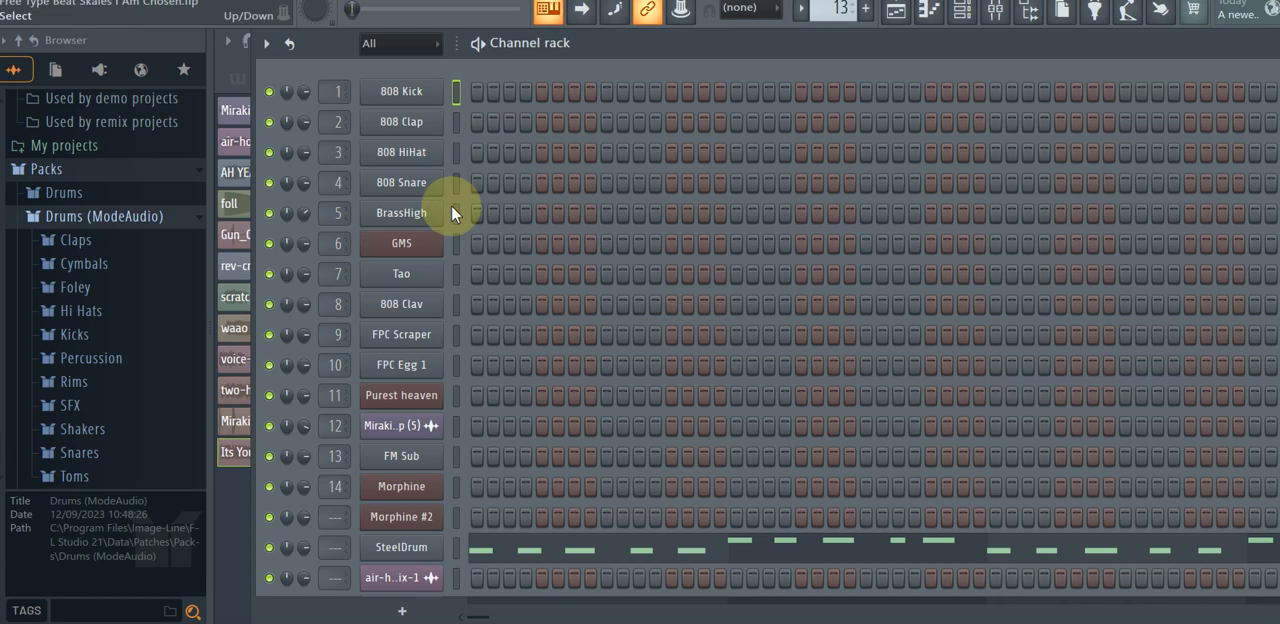
Switch to File Explorer and open the Shakers folder of the J.e sample pack 7 X Vigro Deep Sample Pack.
mouse_move(687, 623)
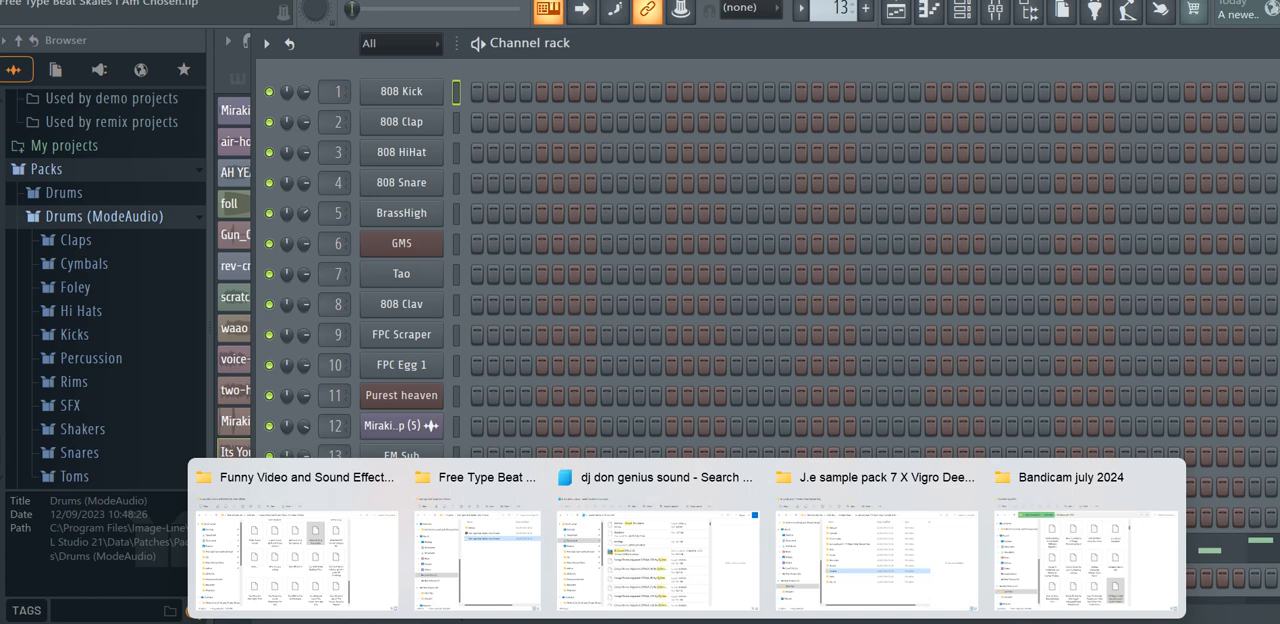
left_click(878, 562)
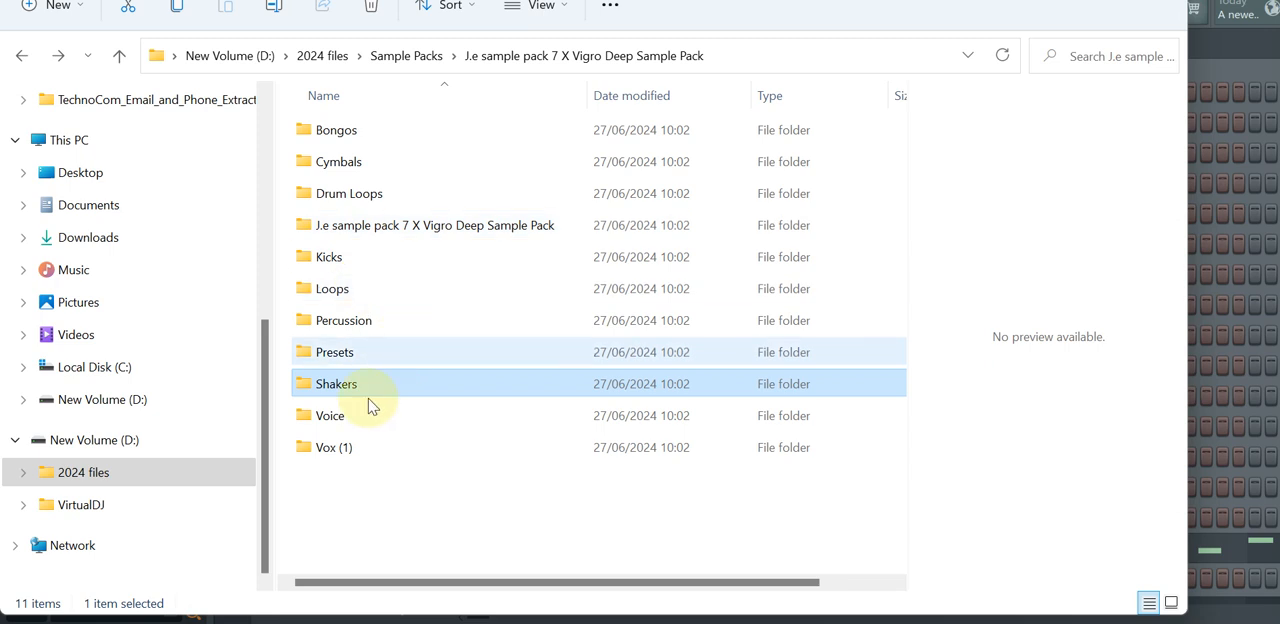
left_click(20, 55)
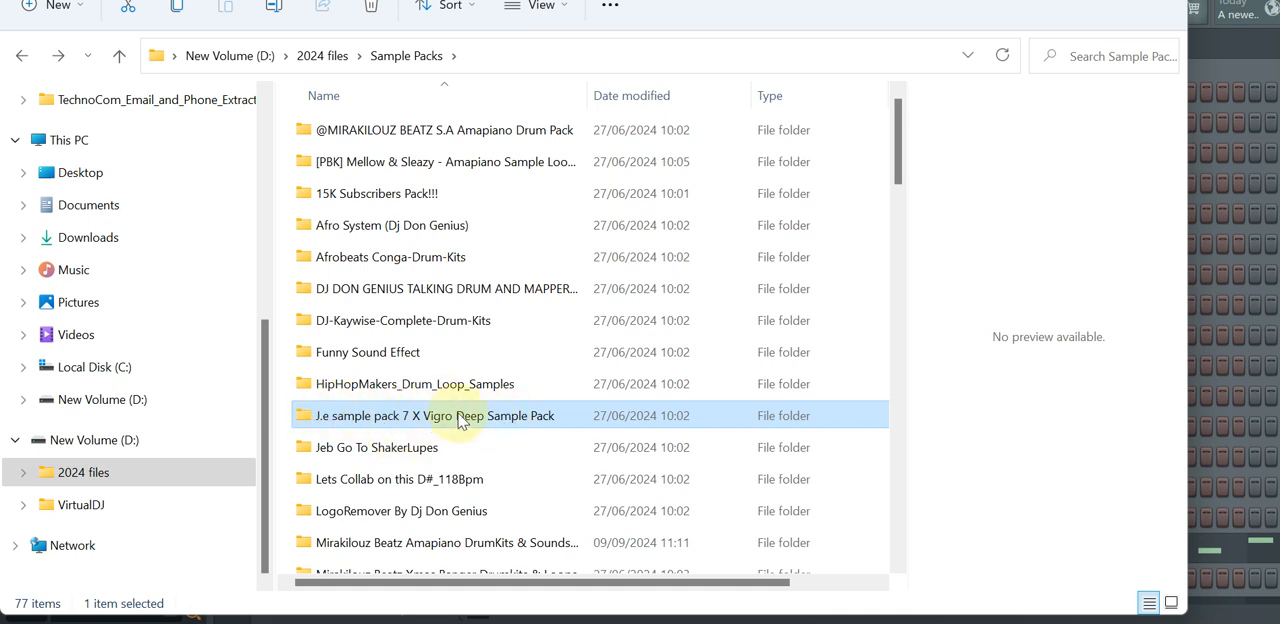
double_click(465, 420)
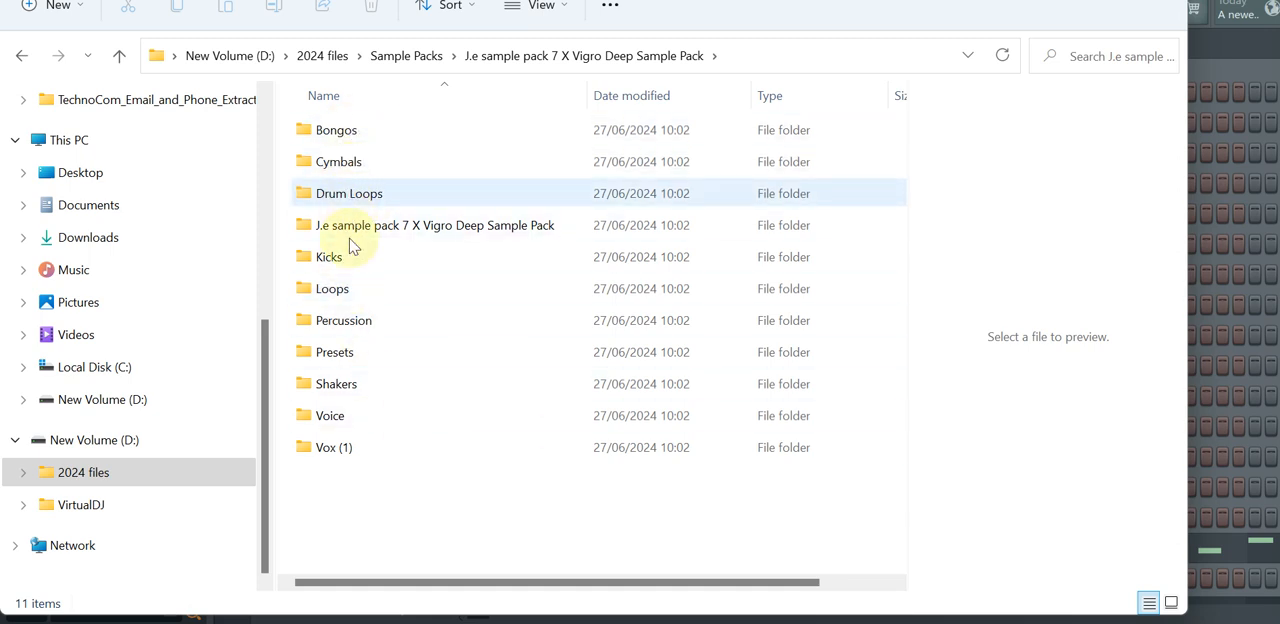
double_click(335, 386)
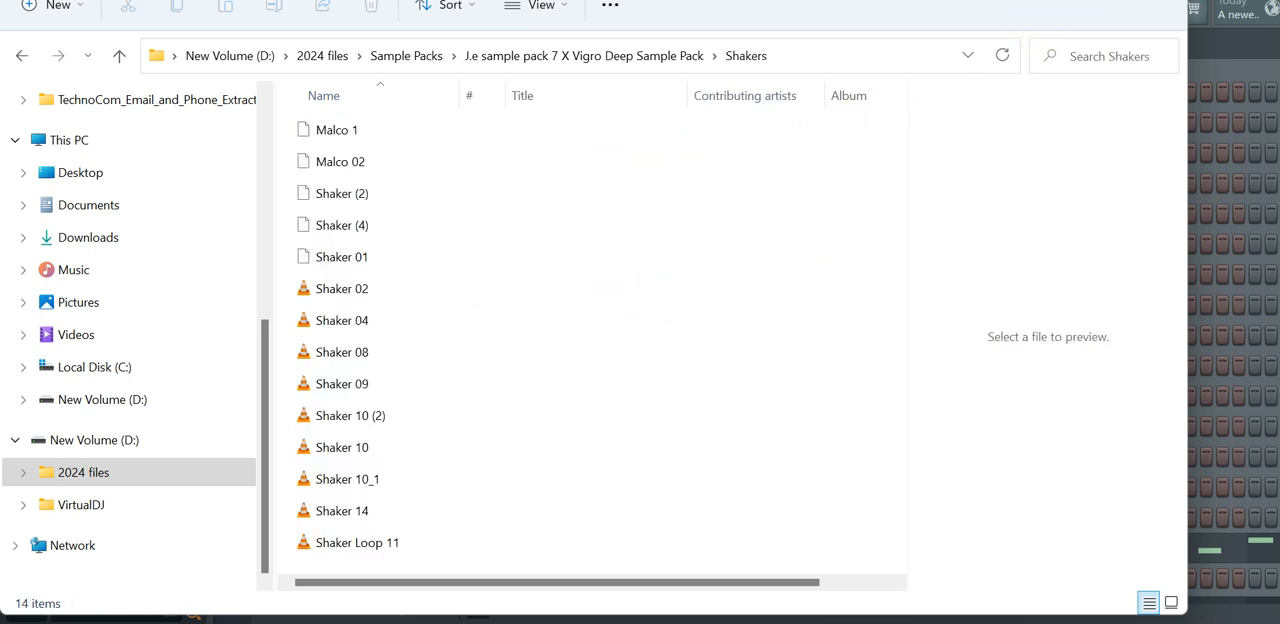
left_click(1068, 2)
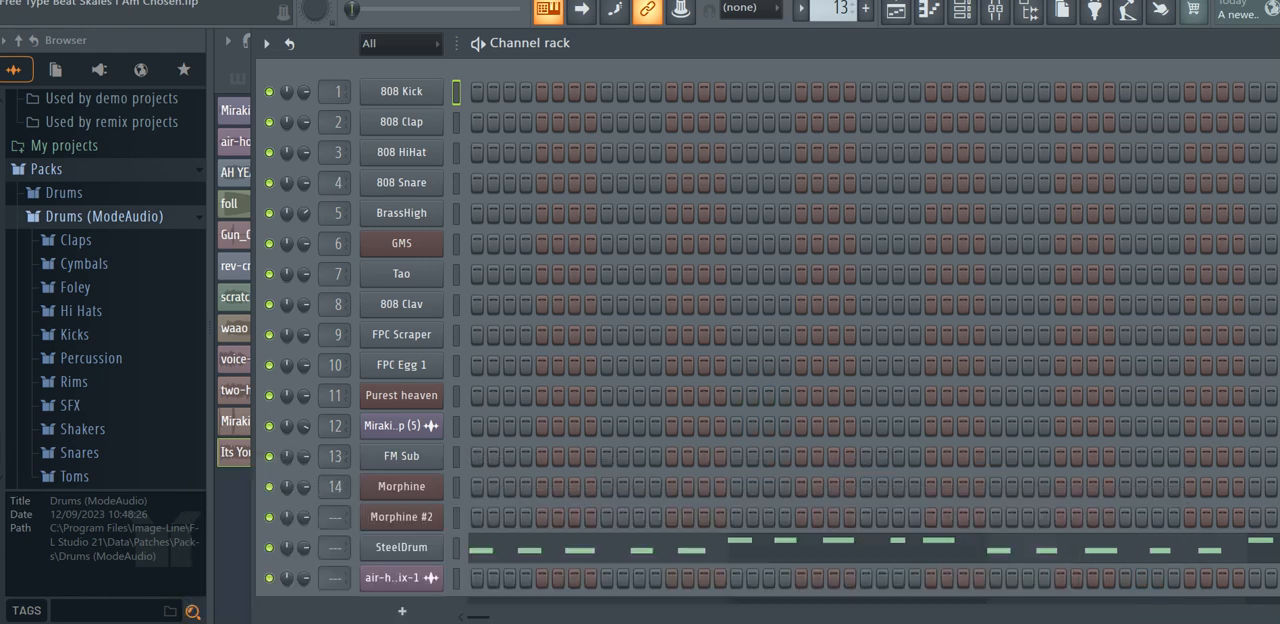
left_click(791, 551)
left_click(340, 190)
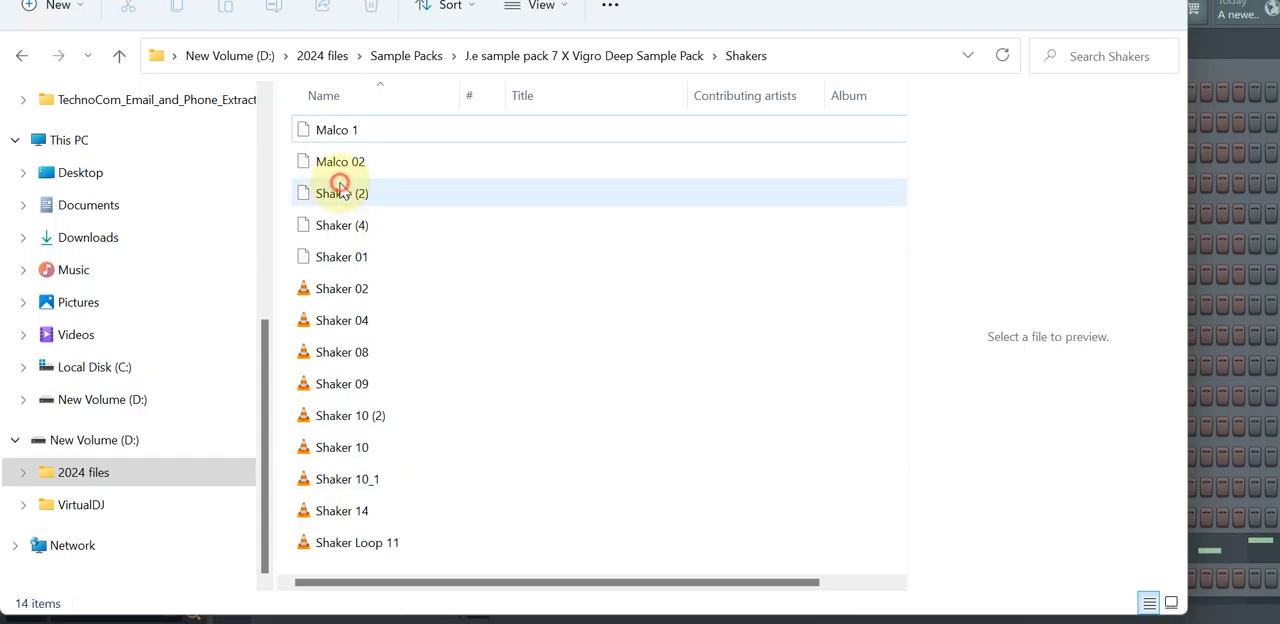
left_click(358, 256)
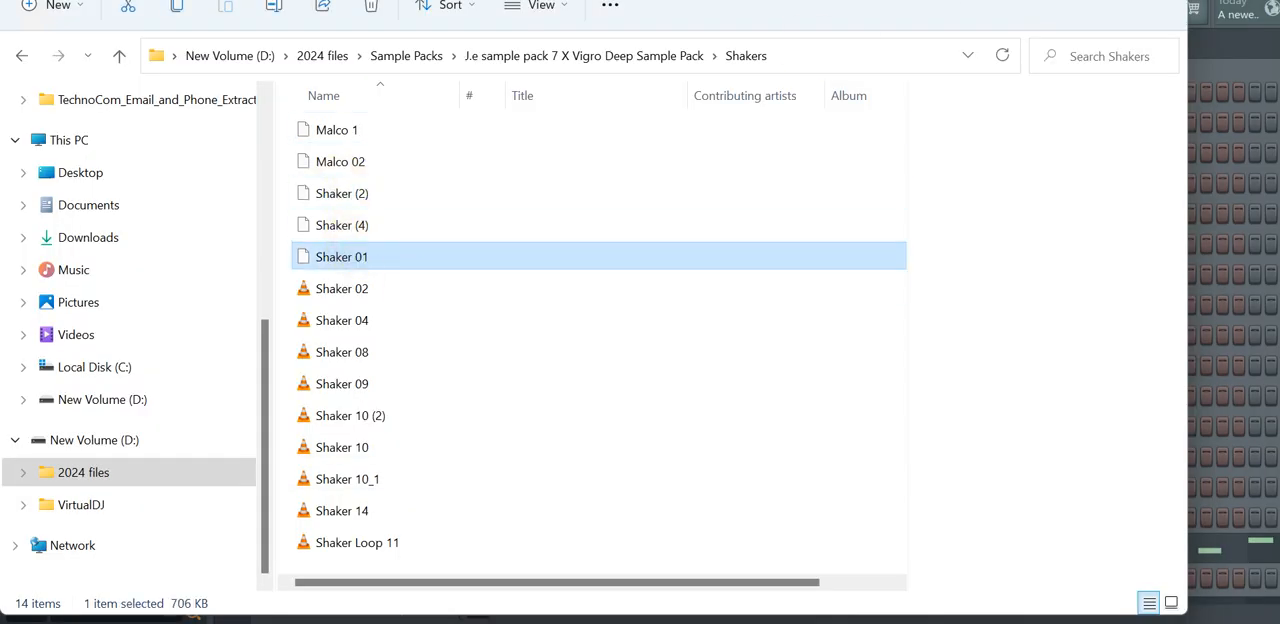
left_click(1068, 2)
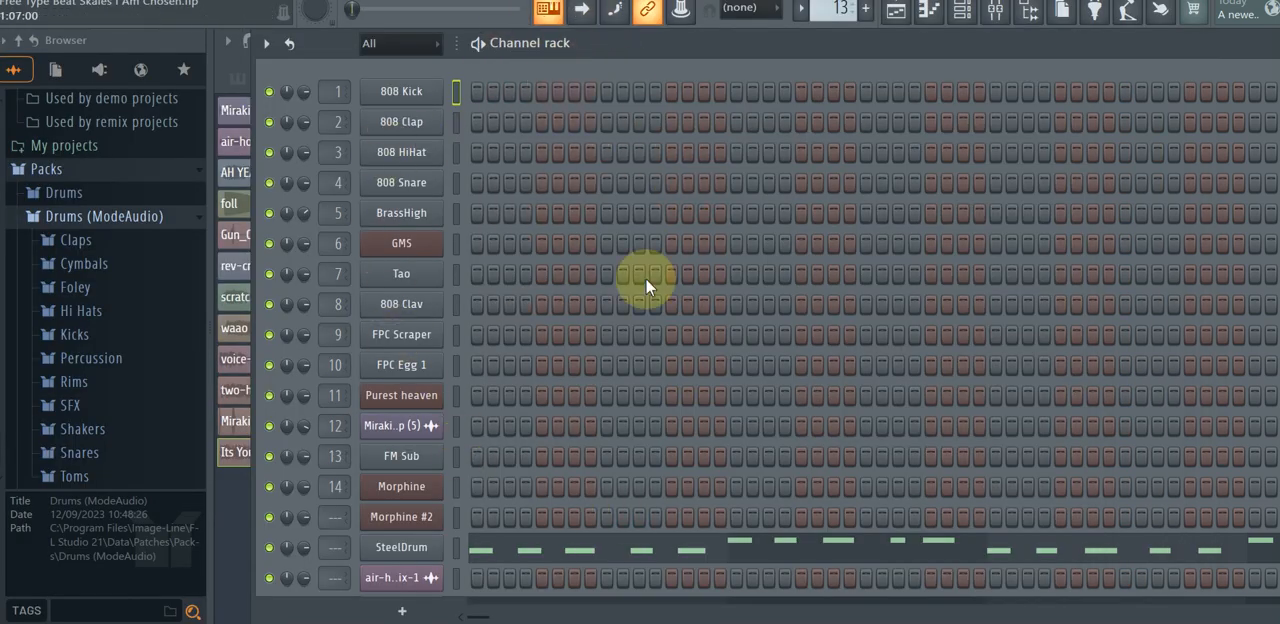
Check the 808 Kick's sampler settings and audition the Purest heaven, GMS and BrassHigh channels.
left_click(382, 92)
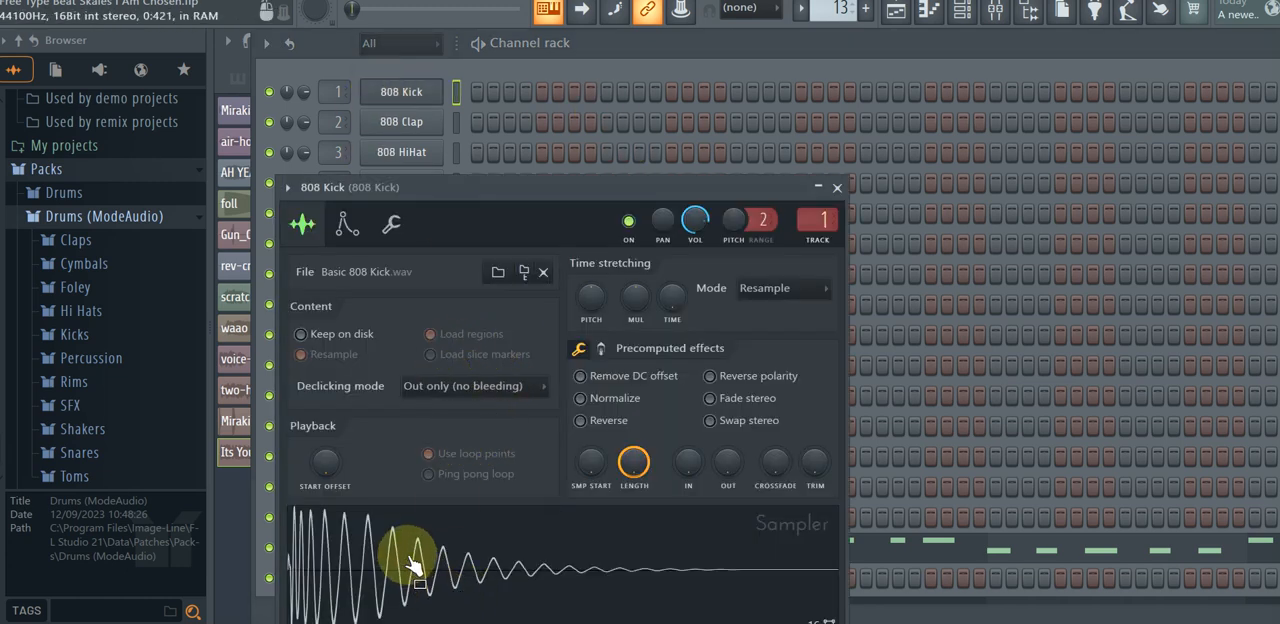
left_click(837, 187)
left_click(456, 396)
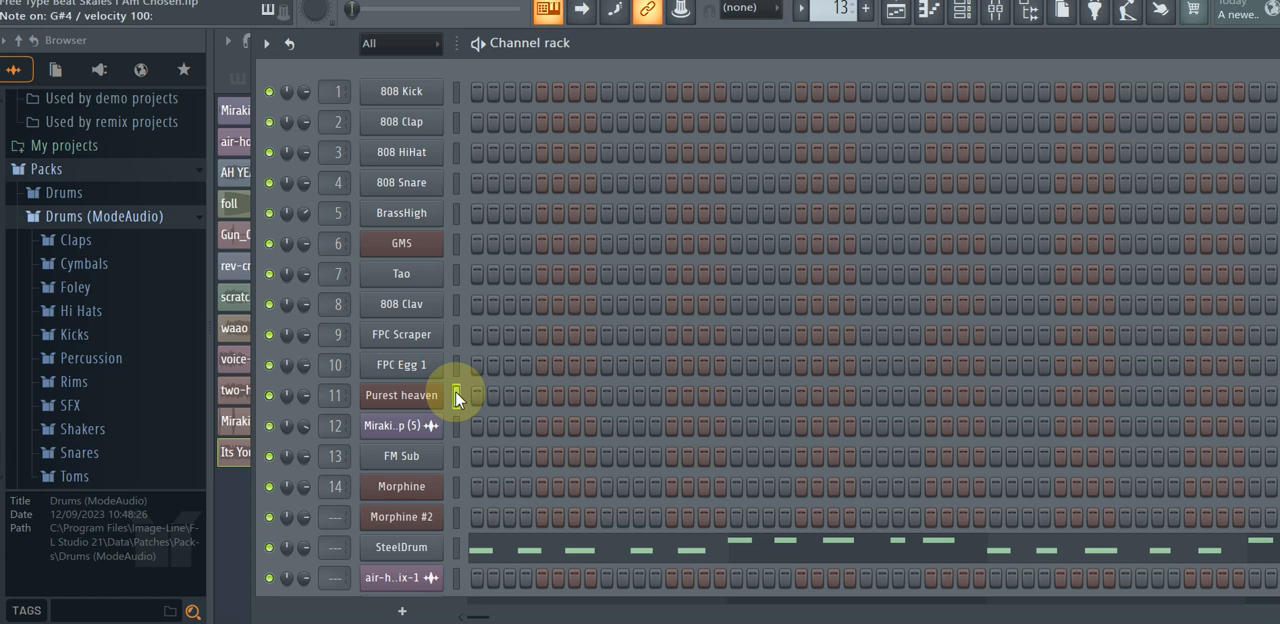
key("y")
key("F7")
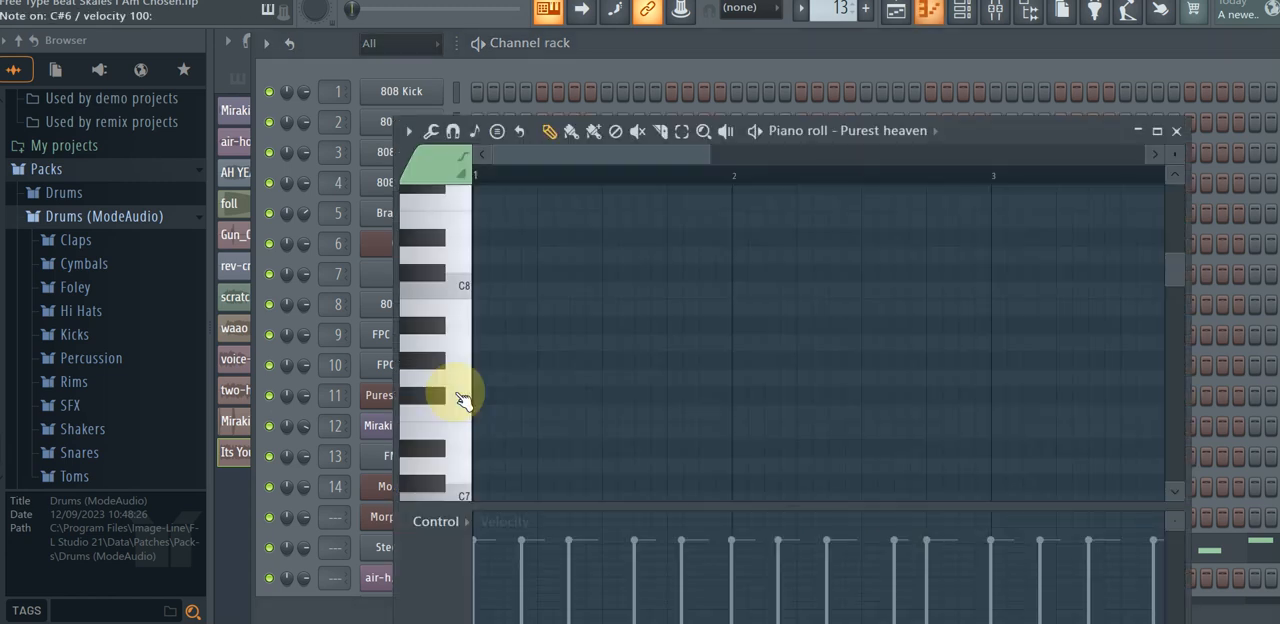
key("F7")
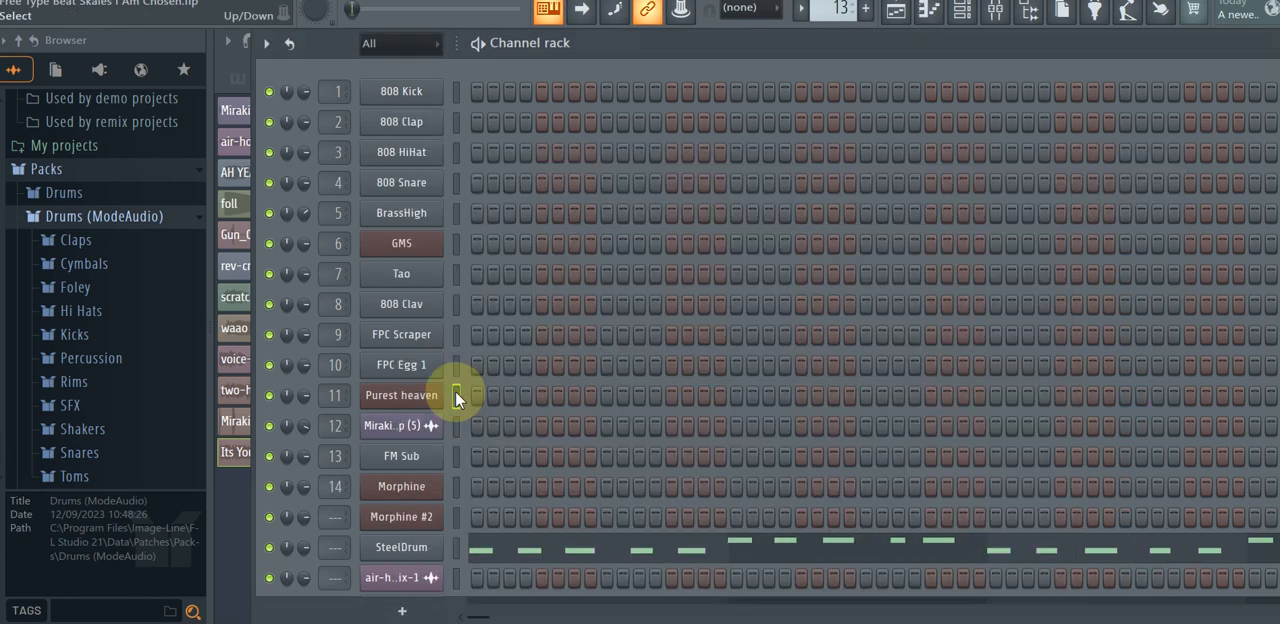
left_click(455, 243)
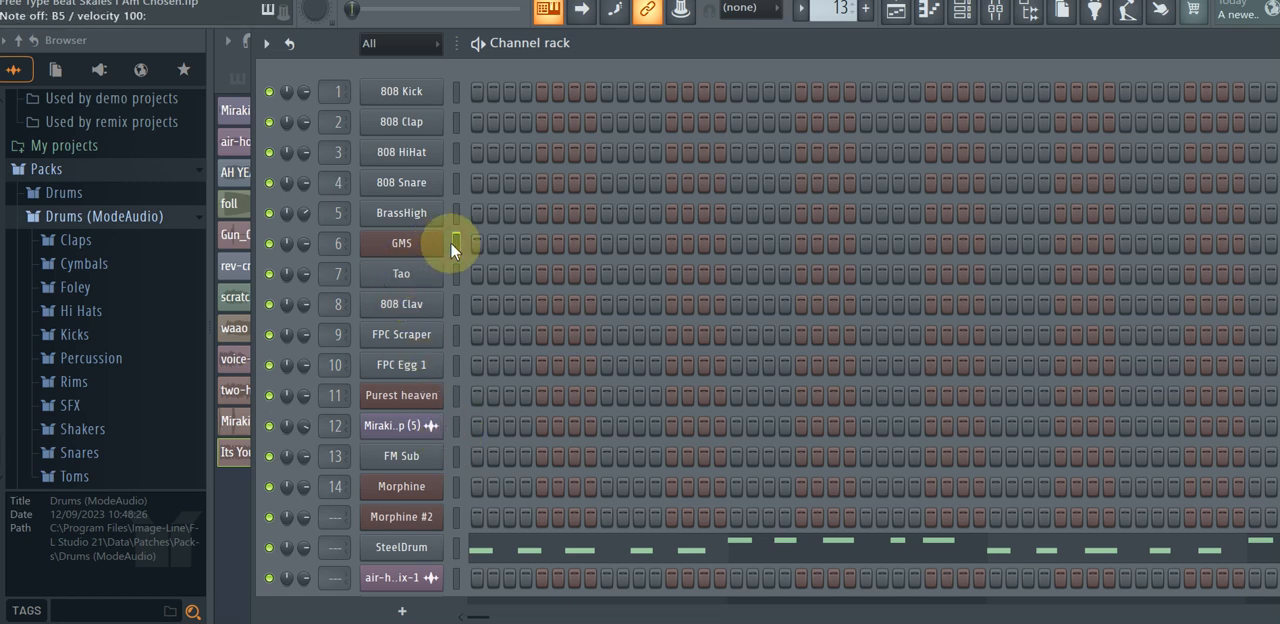
left_click(450, 216)
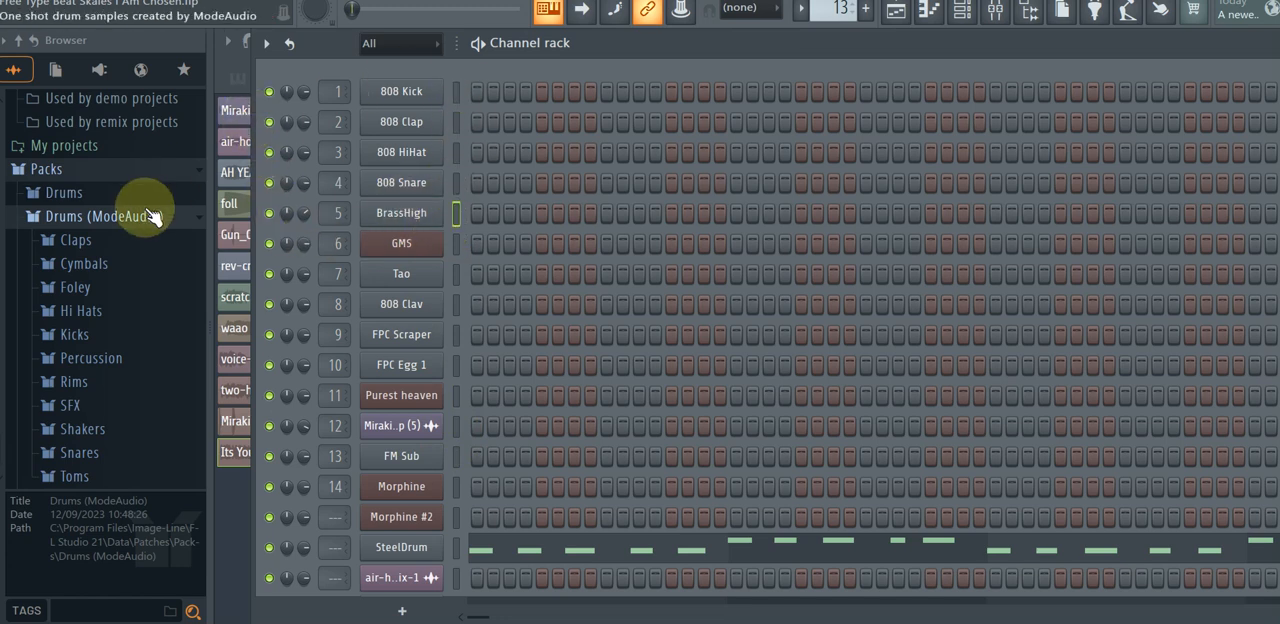
Open the Claps folder in the Drums (ModeAudio) pack and preview clap samples including Attack Clap 01, 03 and 12.
left_click(33, 177)
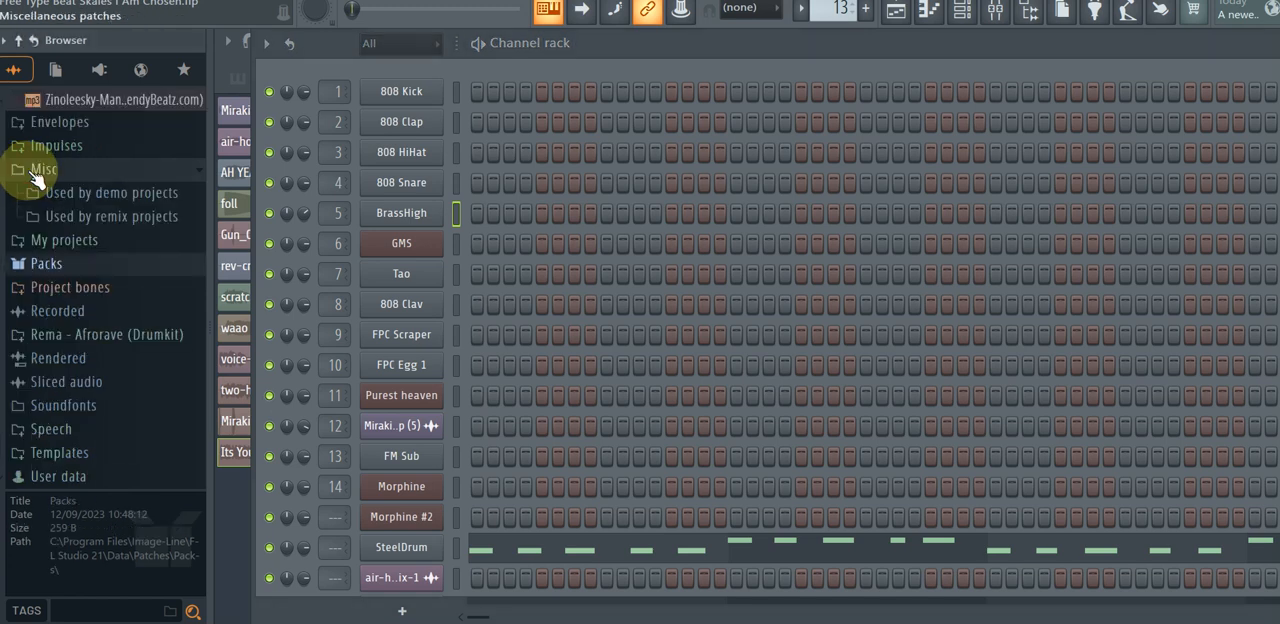
left_click(52, 260)
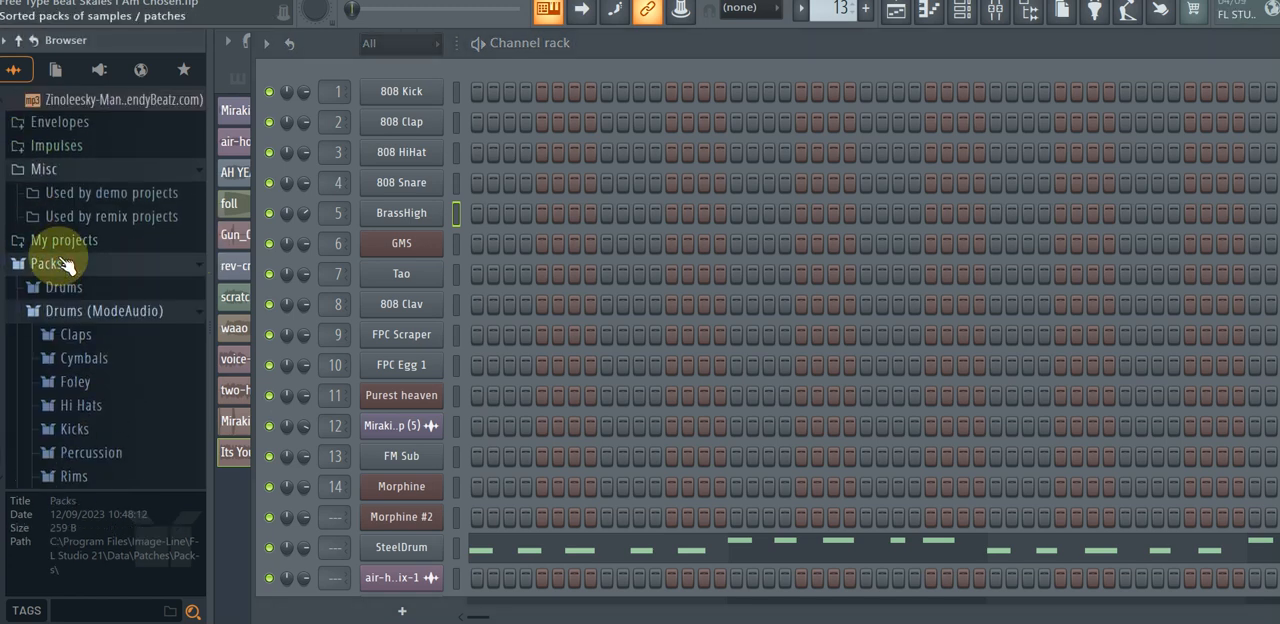
left_click(80, 336)
left_click(120, 185)
left_click(120, 123)
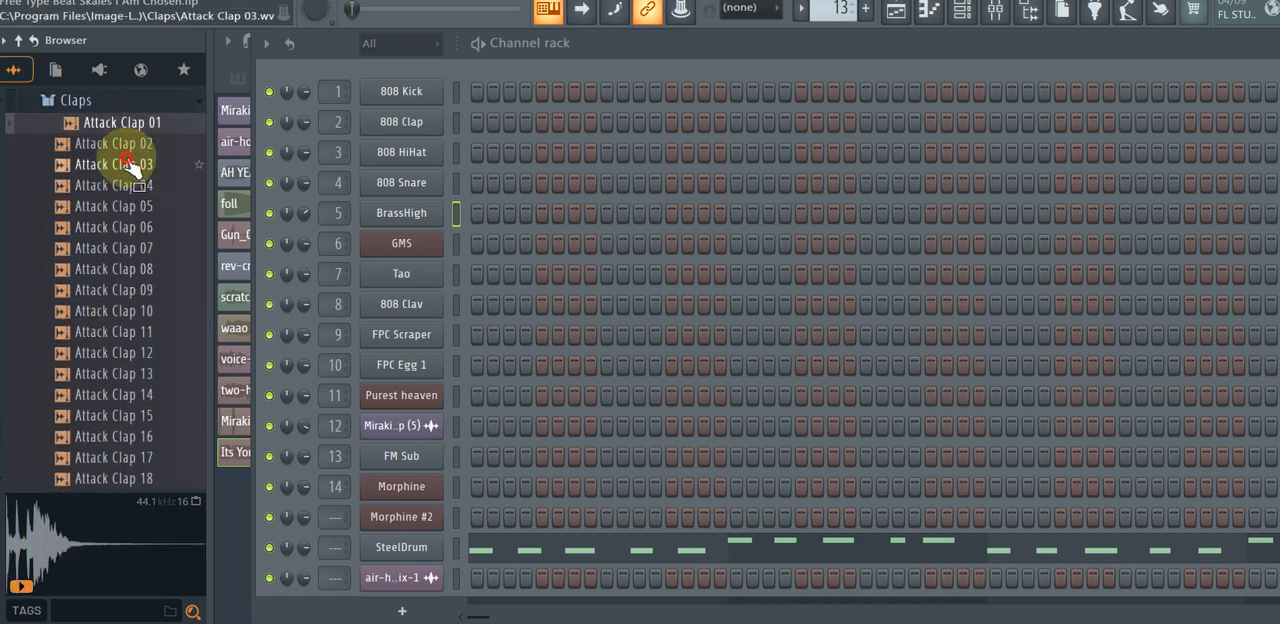
left_click(128, 165)
left_click(106, 270)
left_click(104, 354)
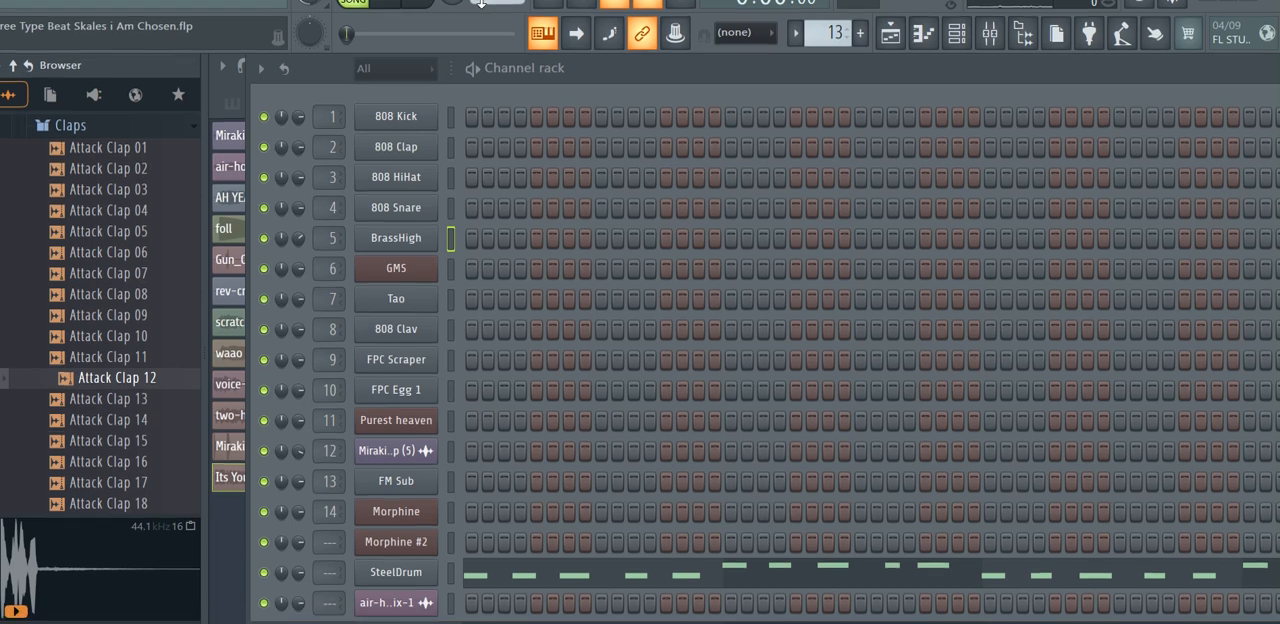
Open the playlist and play the arrangement from the start while examining its upper and lower tracks, then stop playback.
left_click_drag(482, 4, 472, 5)
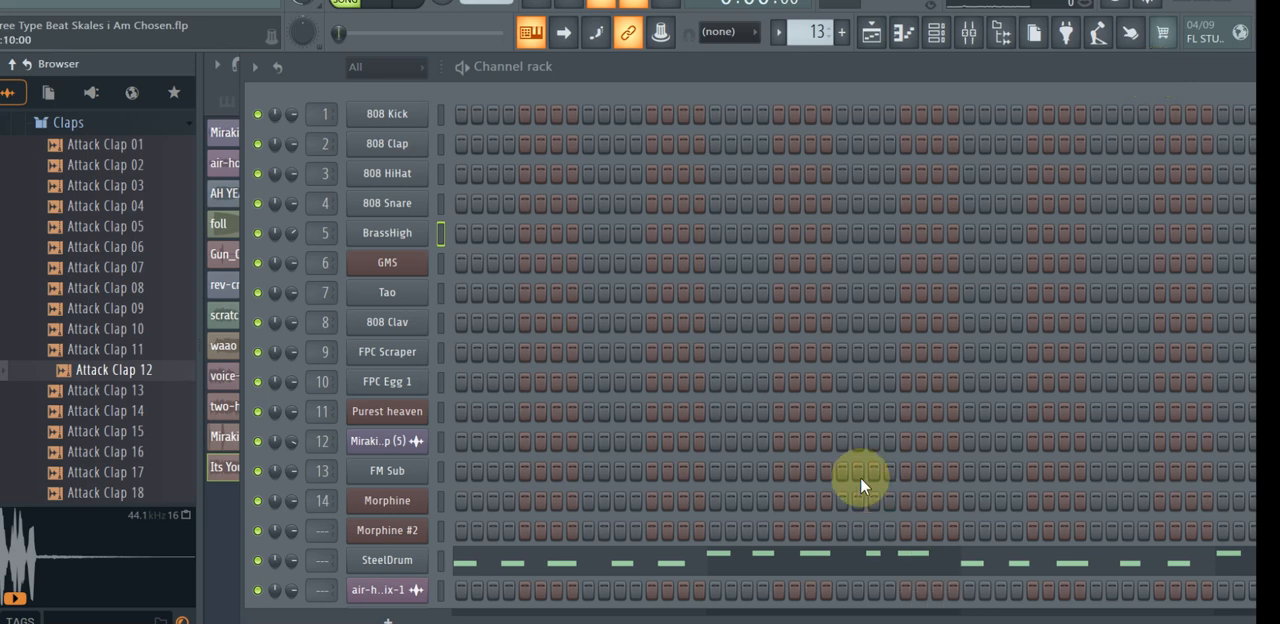
double_click(850, 62)
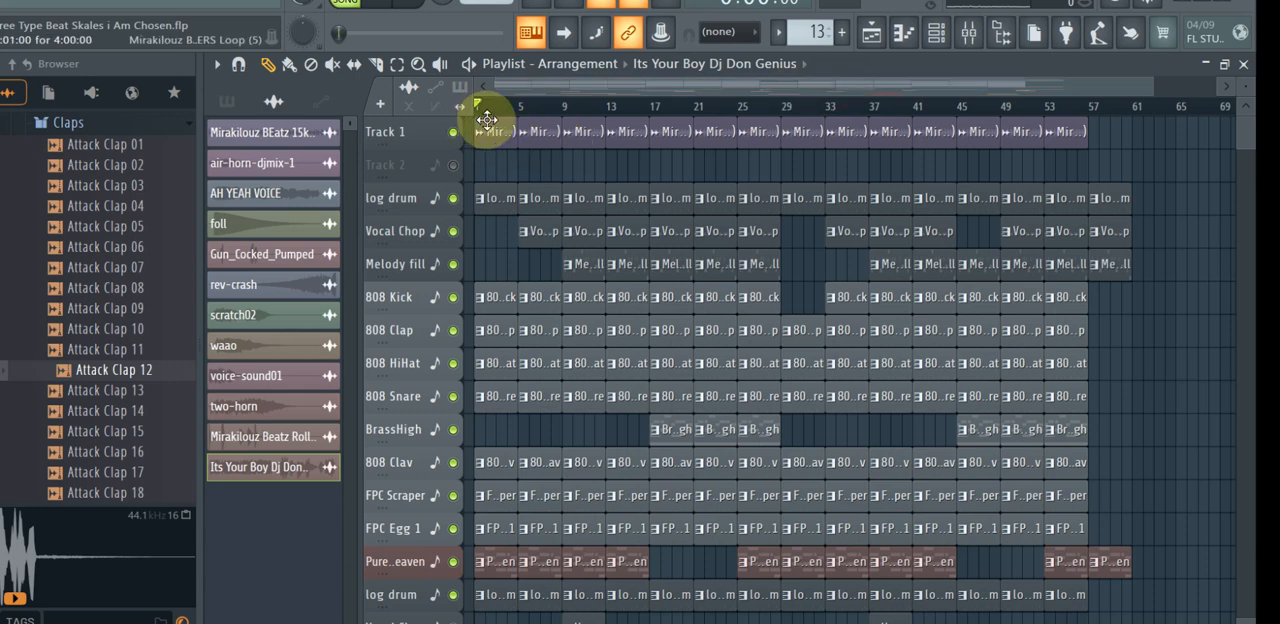
key("space")
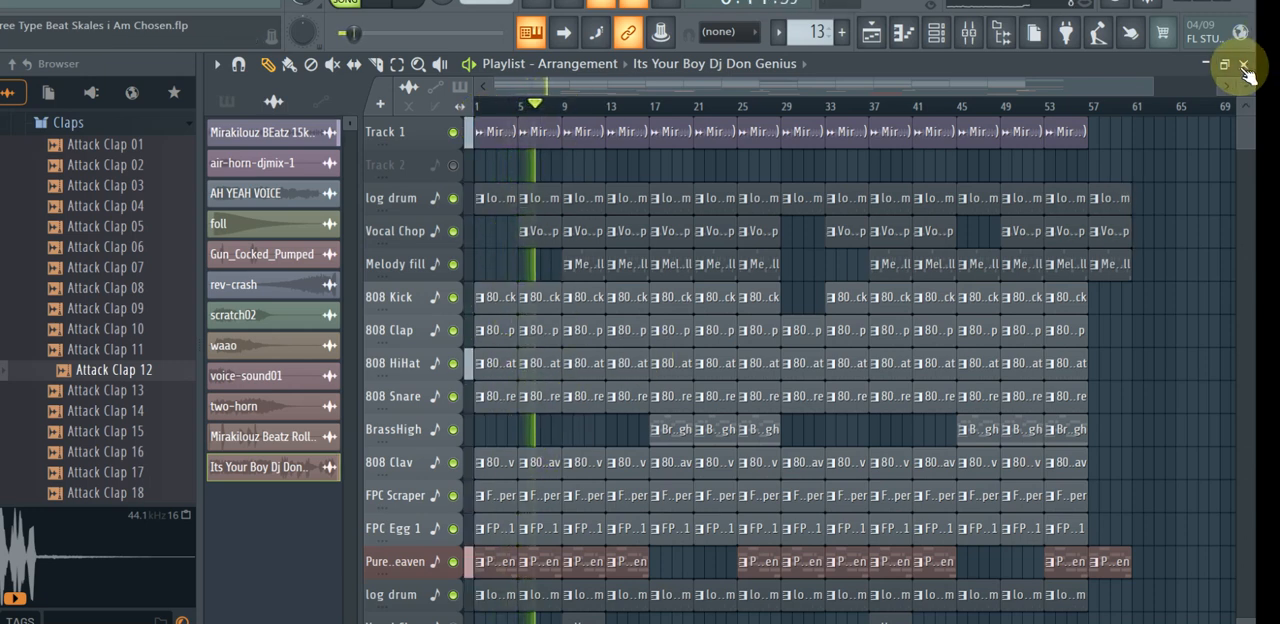
left_click_drag(1250, 133, 1250, 141)
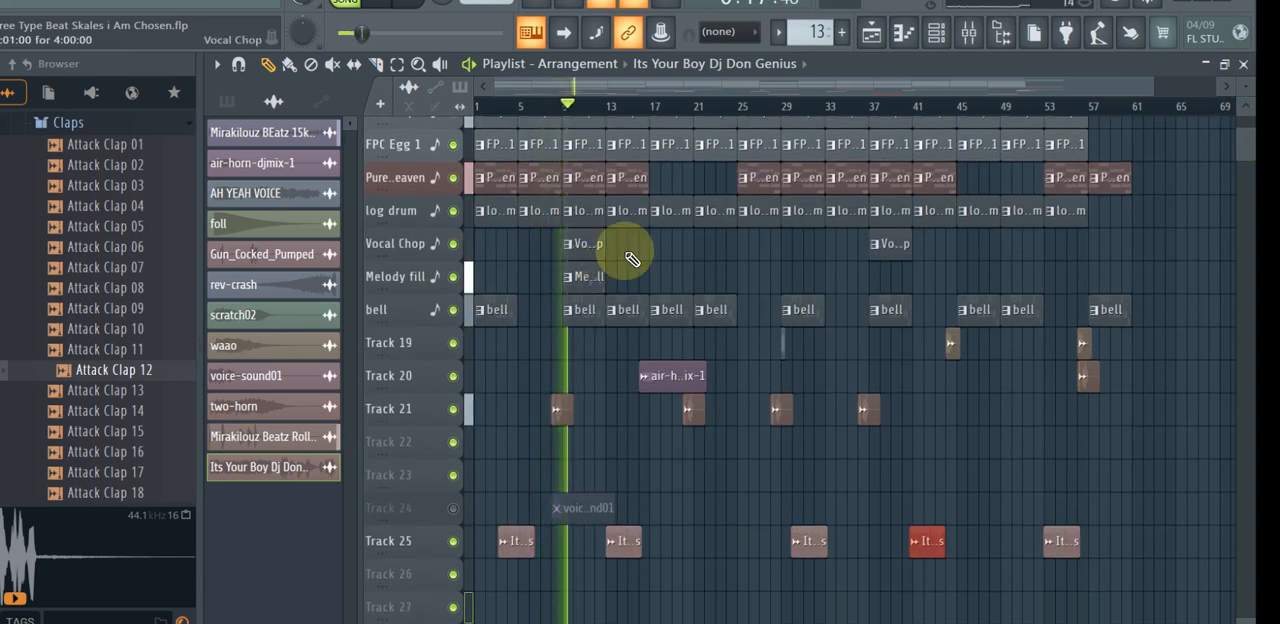
mouse_move(1246, 138)
left_mouse_down()
mouse_move(1246, 123)
mouse_move(1247, 145)
left_mouse_up()
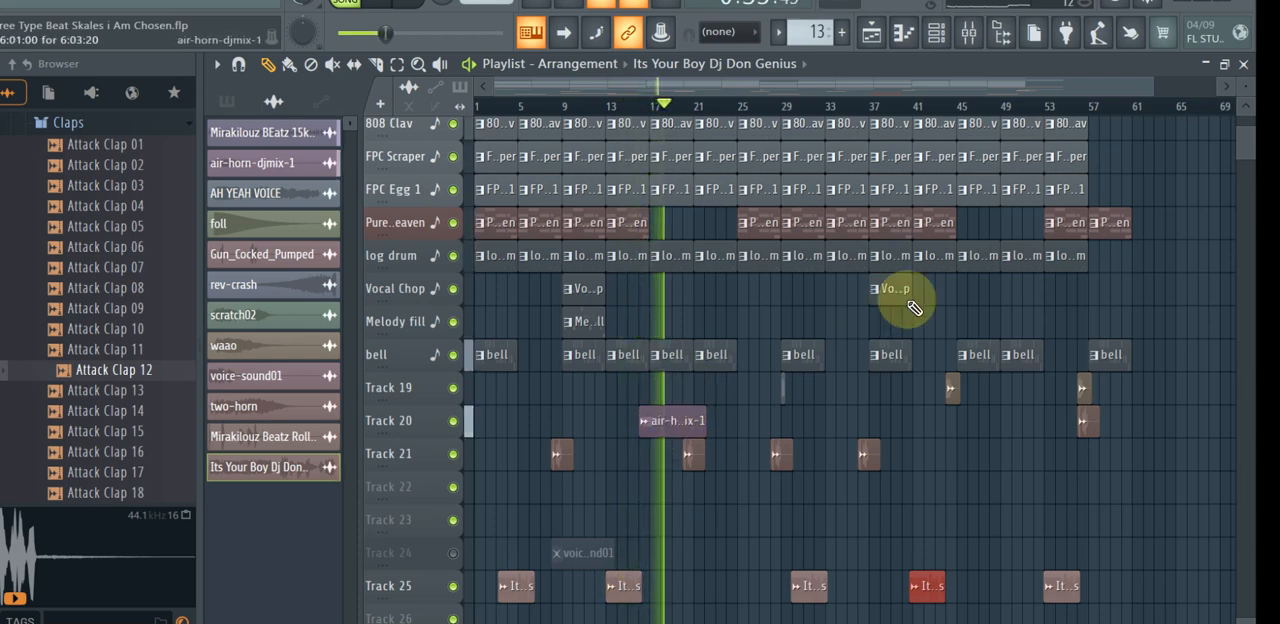
scroll(1247, 133, "up", 3)
scroll(1247, 133, "up", 2)
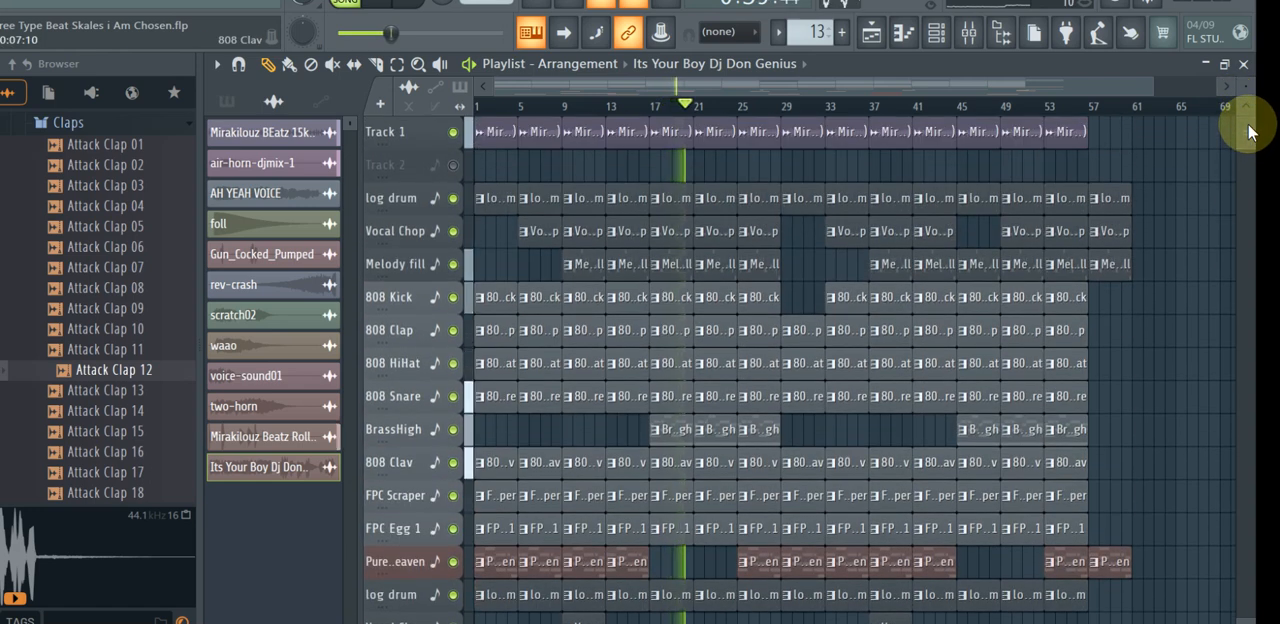
key("space")
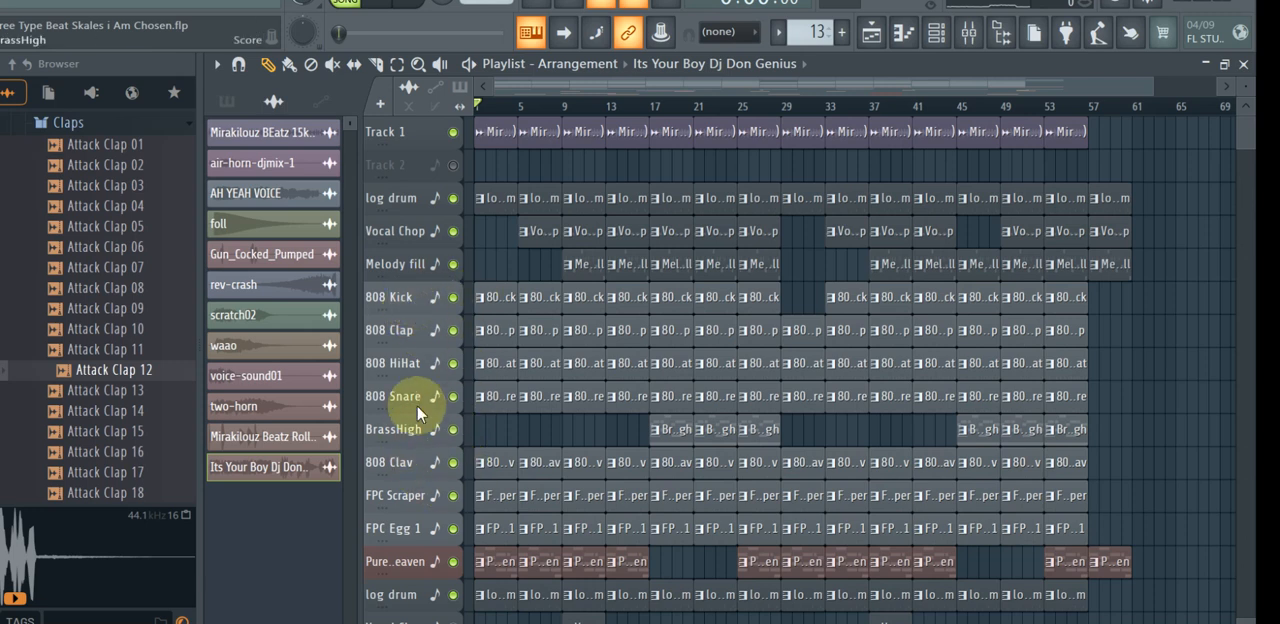
Select the Mirakilouz shakers loop clip, then open the SteelDrum channel's piano roll from the channel rack and play the song briefly.
left_click(304, 139)
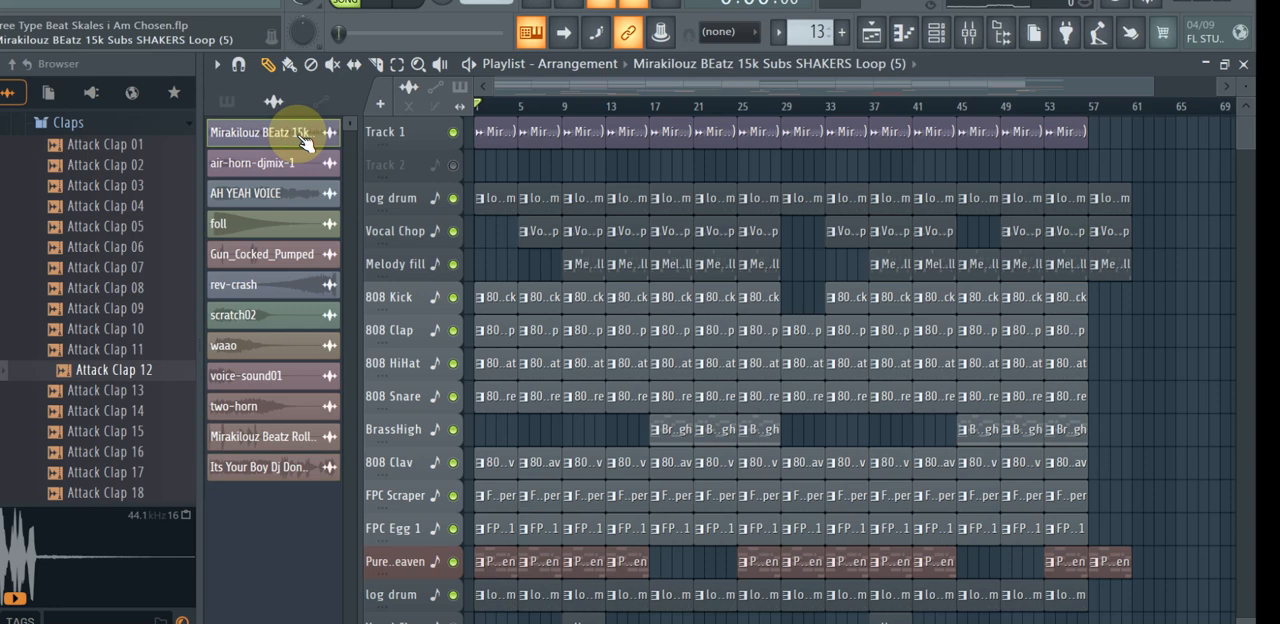
left_click(938, 40)
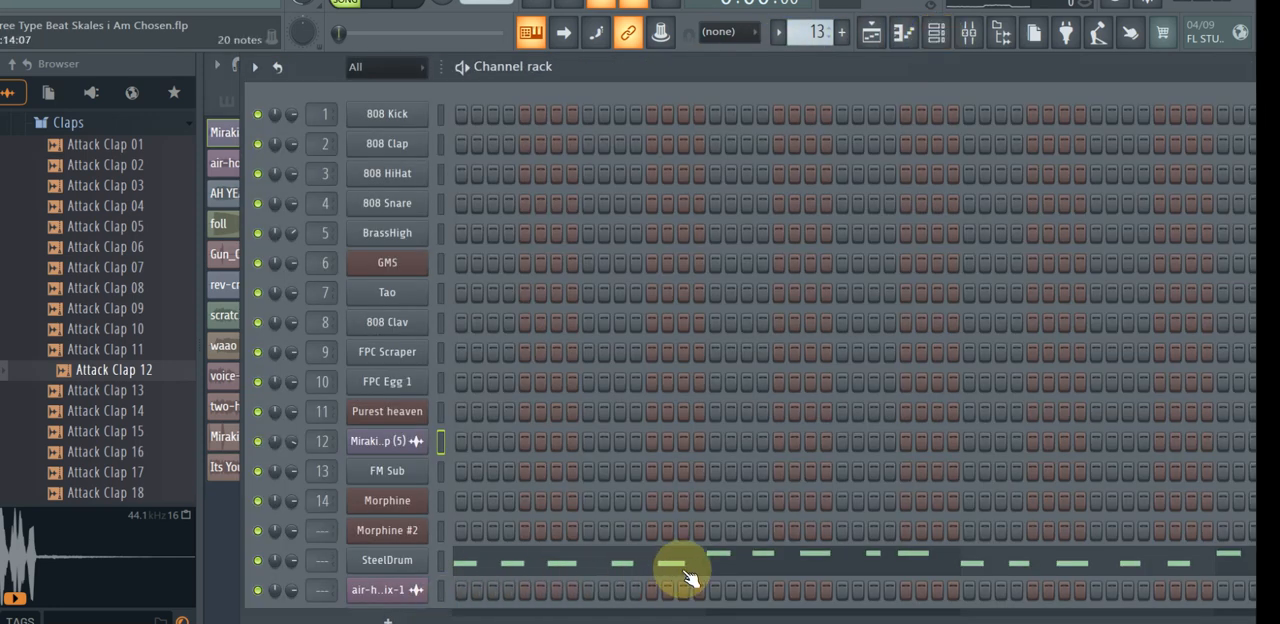
left_click(857, 566)
left_click_drag(1146, 288, 1162, 385)
key("space")
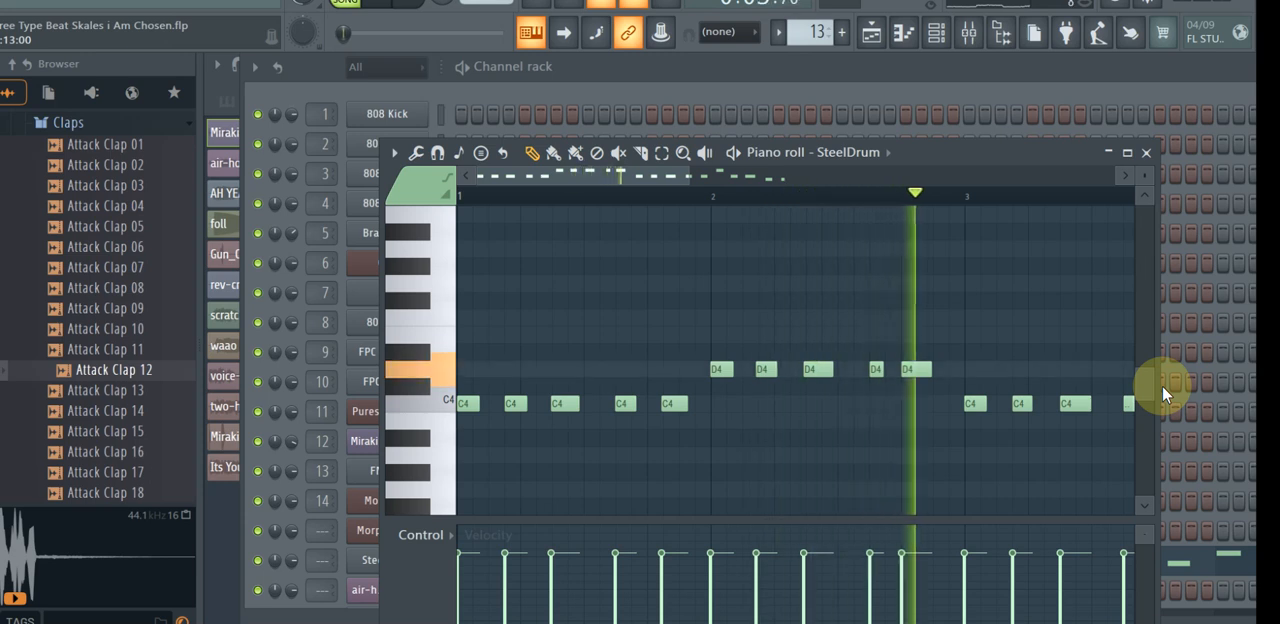
key("space")
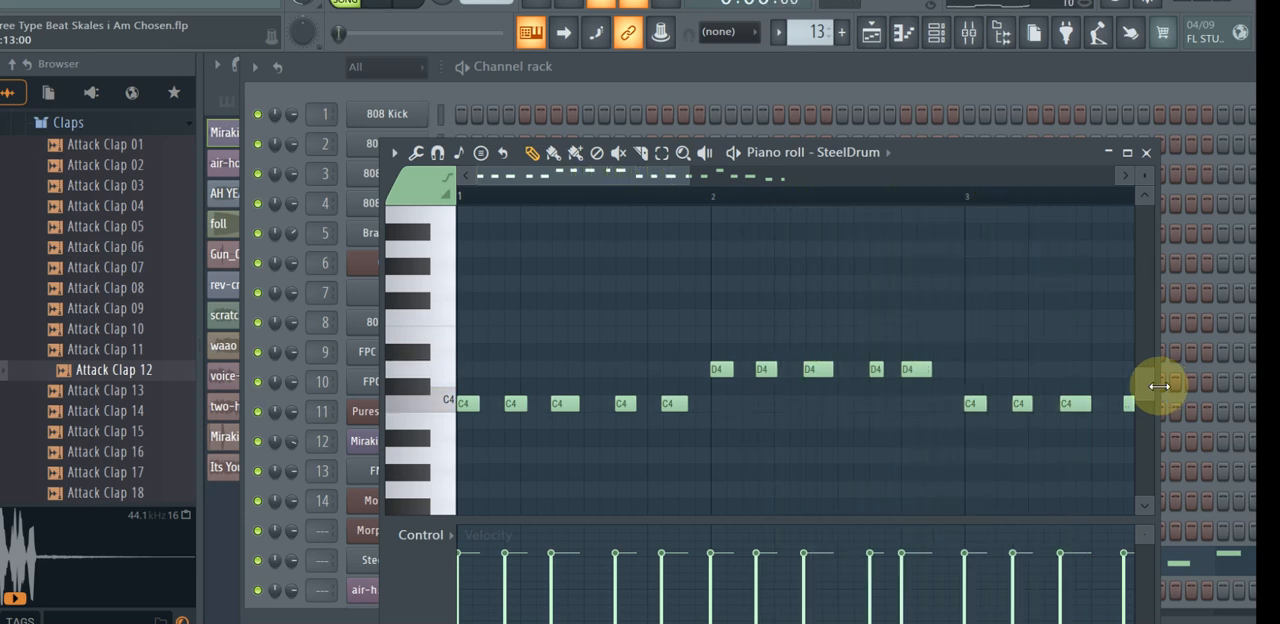
Audition the C4 key repeatedly in the SteelDrum piano roll.
left_click(446, 405)
left_click(447, 404)
left_click(447, 404)
left_click(447, 404)
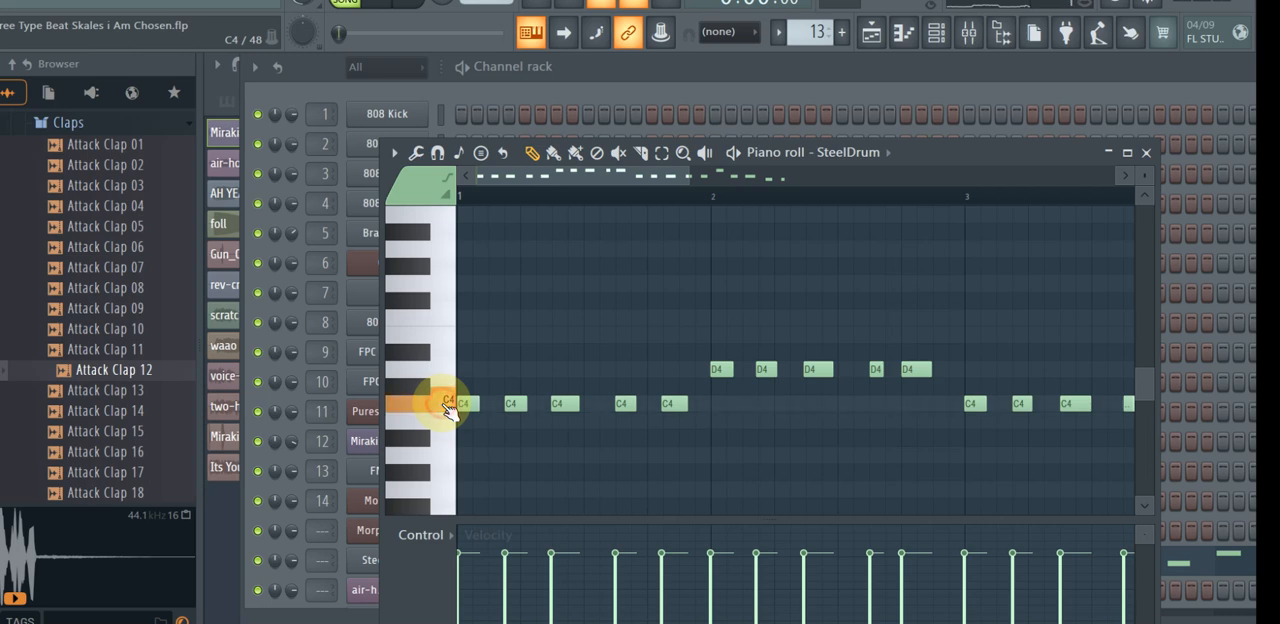
left_click(447, 405)
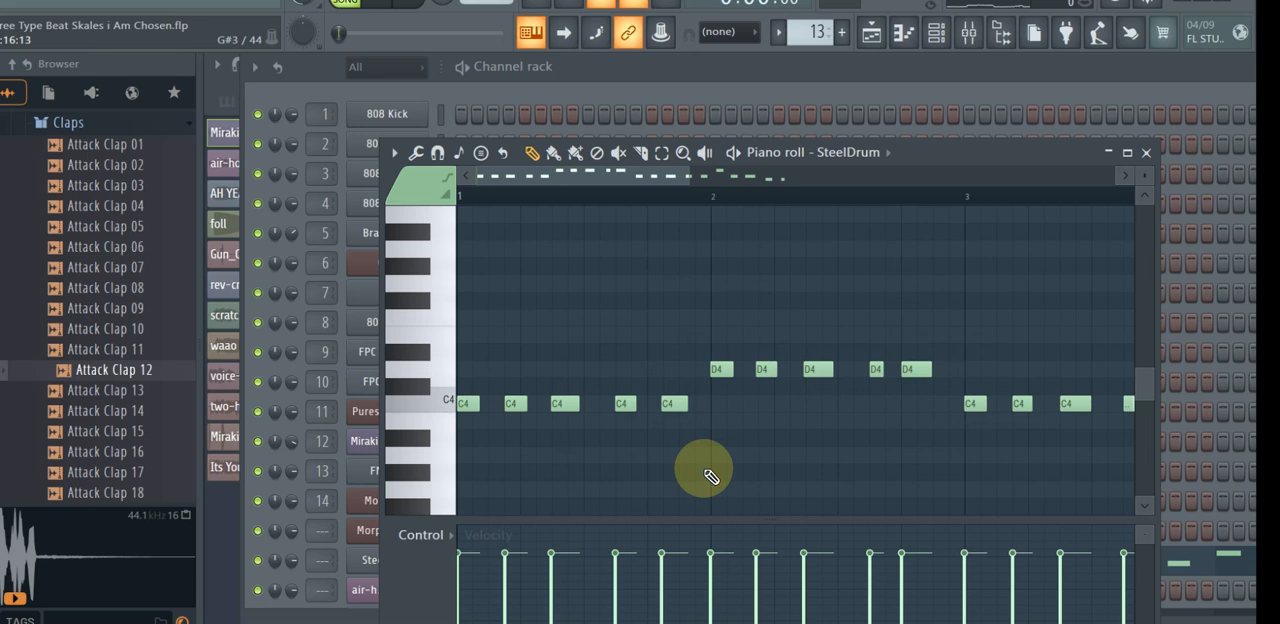
Close the SteelDrum piano roll, select the 808 Kick pattern in the playlist's pattern picker, and show it in the channel rack.
key("F7")
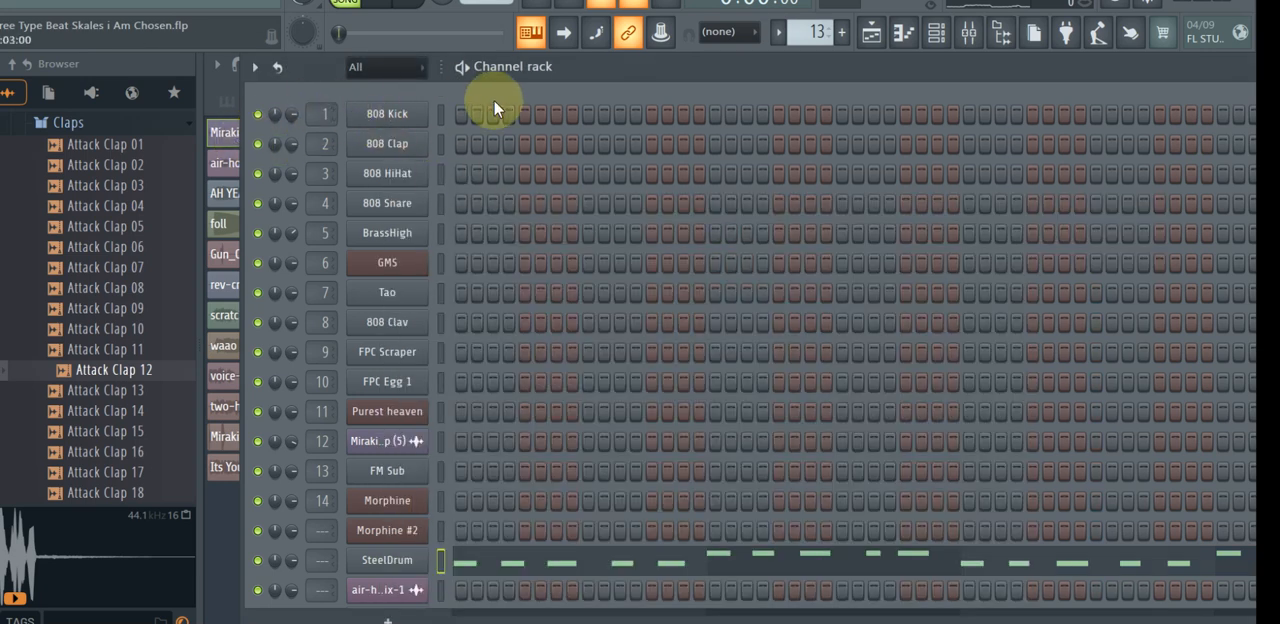
key("F5")
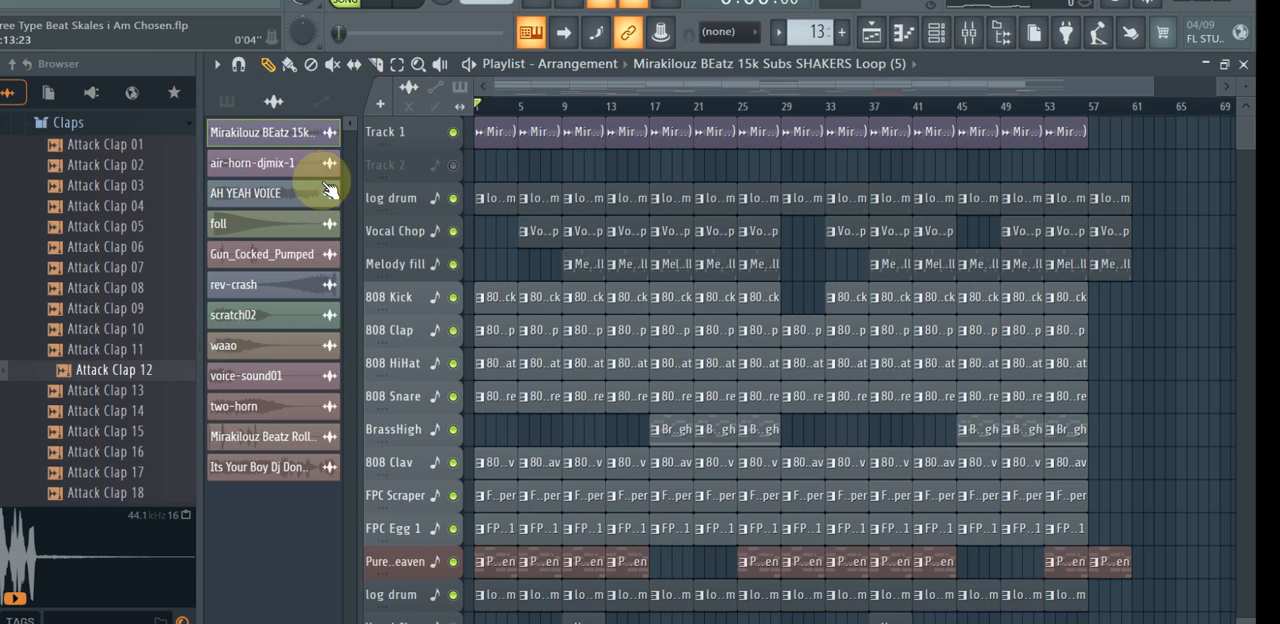
left_click(243, 131)
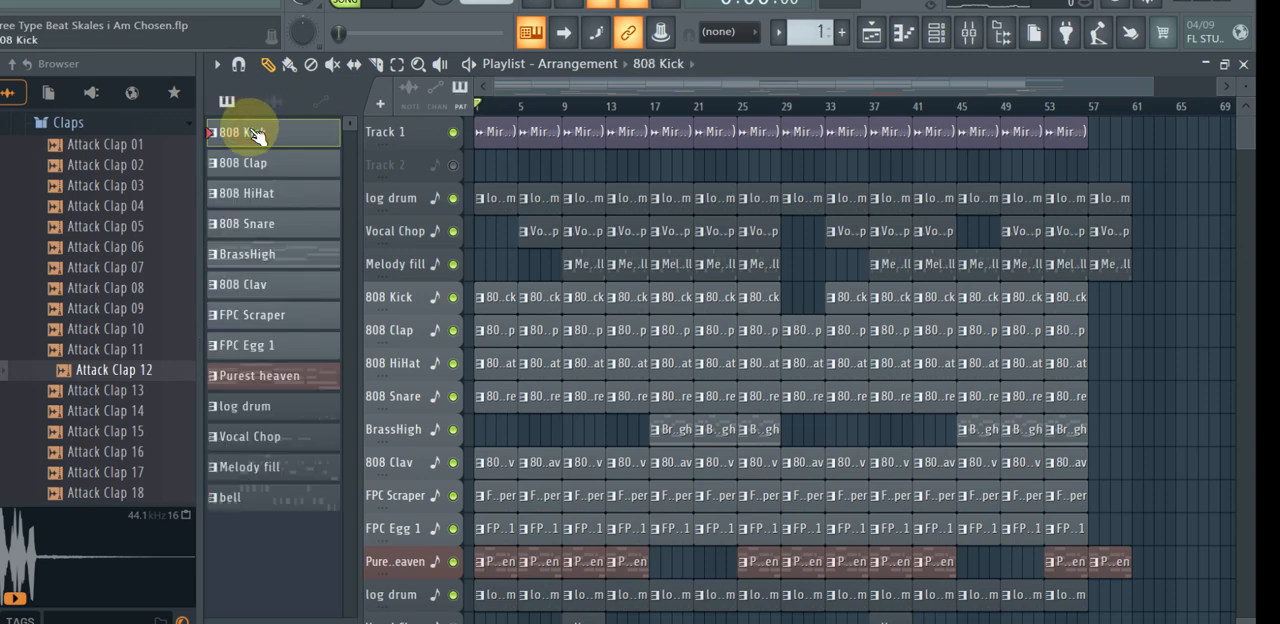
left_click(938, 35)
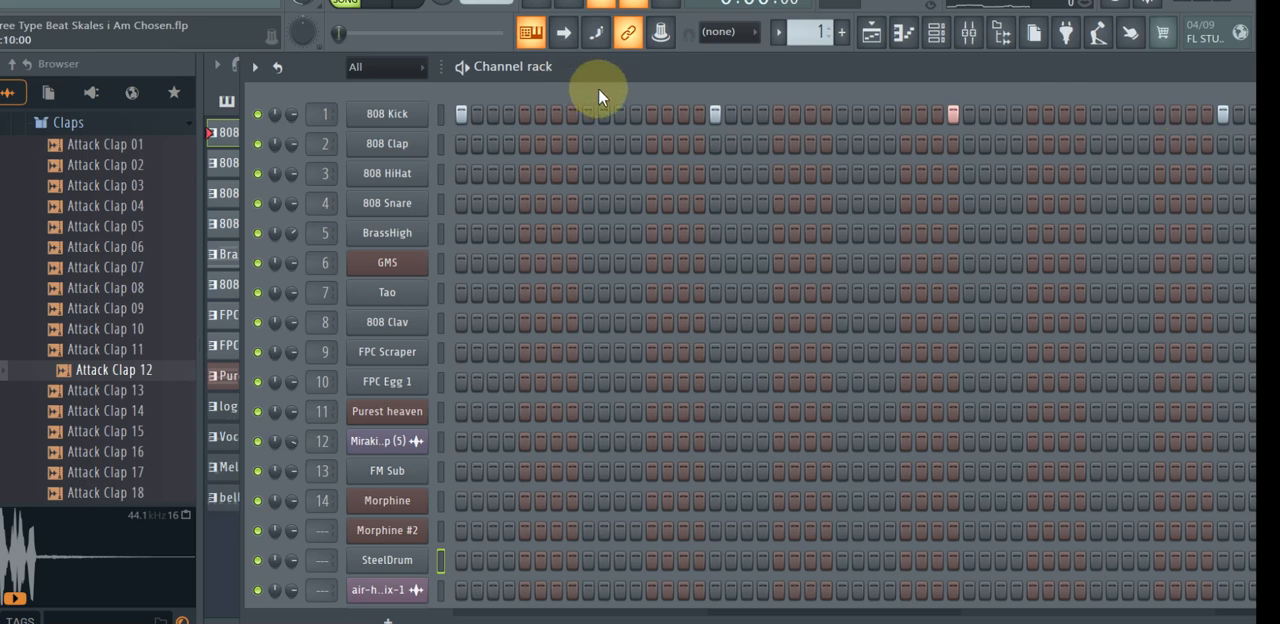
Solo the 808 Kick channel, play the song while adding the clap, hi-hat, snare, clav, scraper and egg channels, and stop playback.
key("space")
key("space")
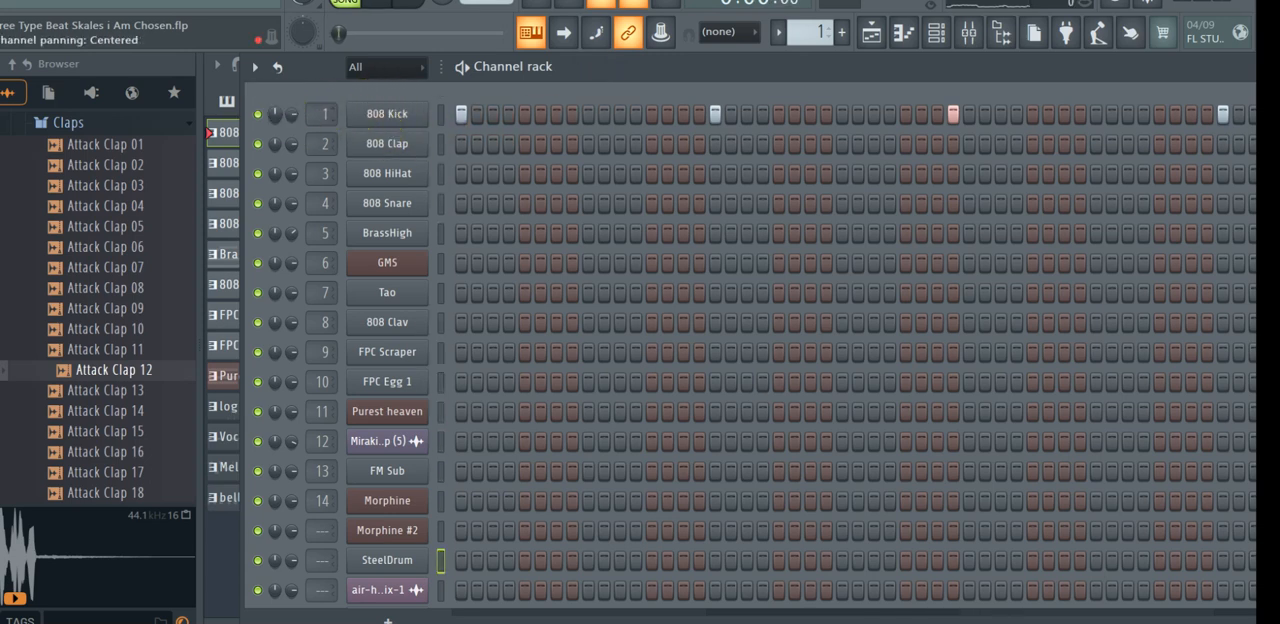
left_click(258, 114)
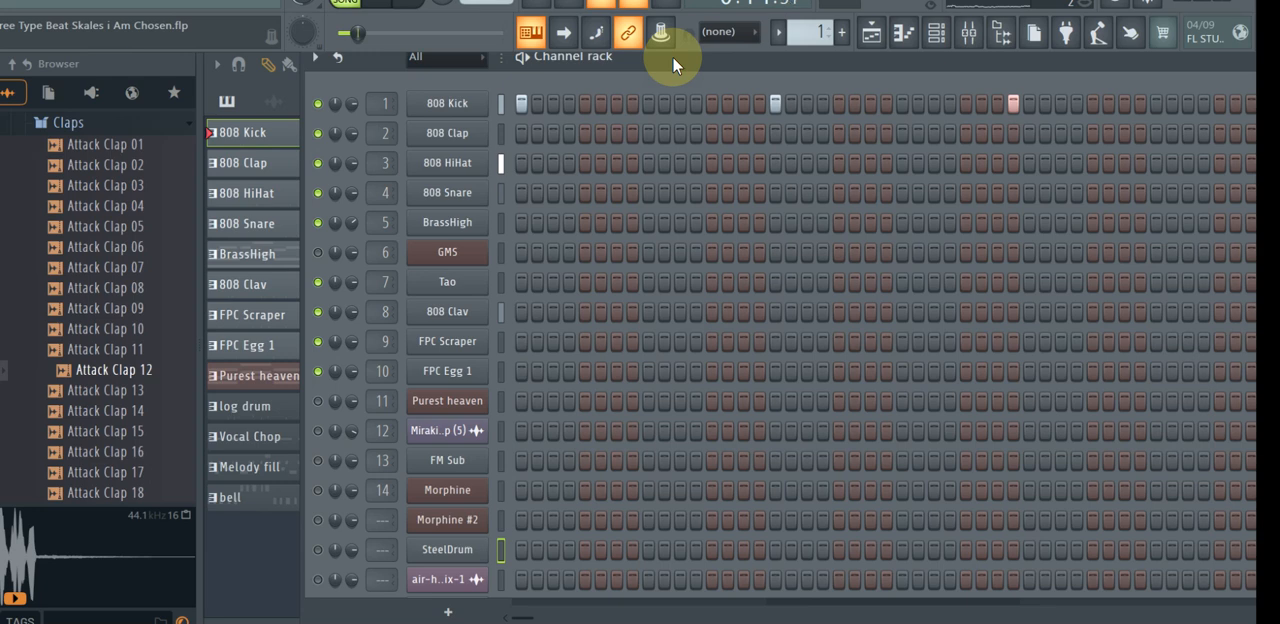
key("space")
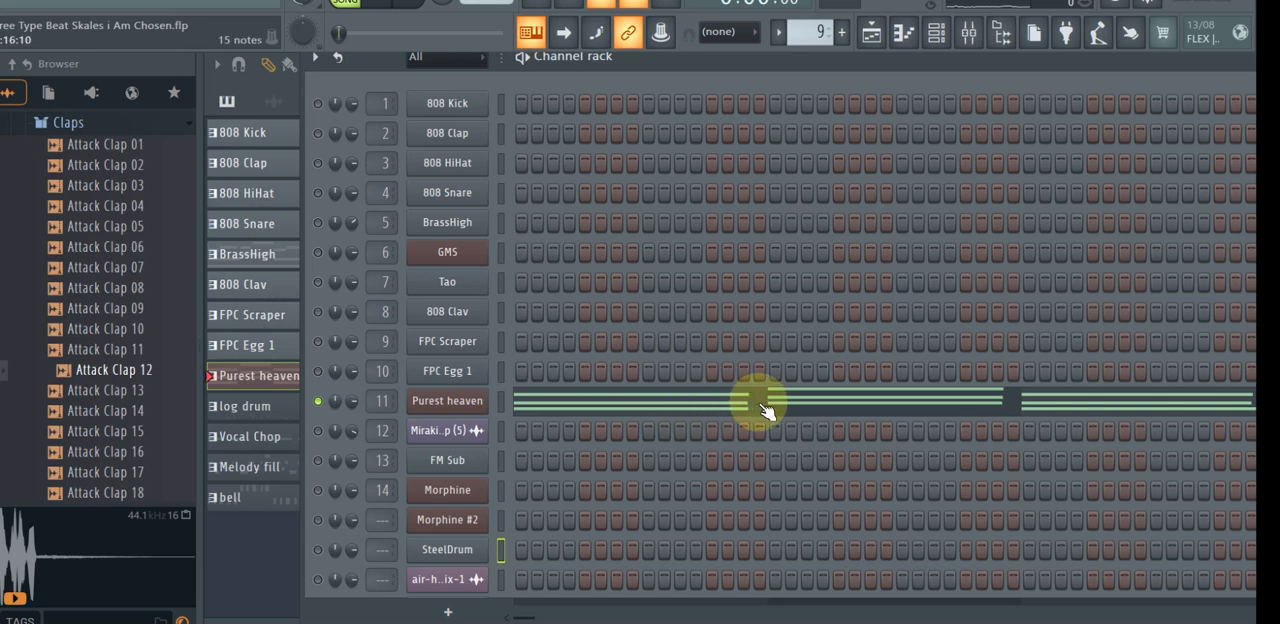
Open the Purest heaven channel's piano roll and play its chords while examining bars 1 to 4, and stop playback.
left_click(766, 406)
left_click_drag(1135, 393, 1148, 348)
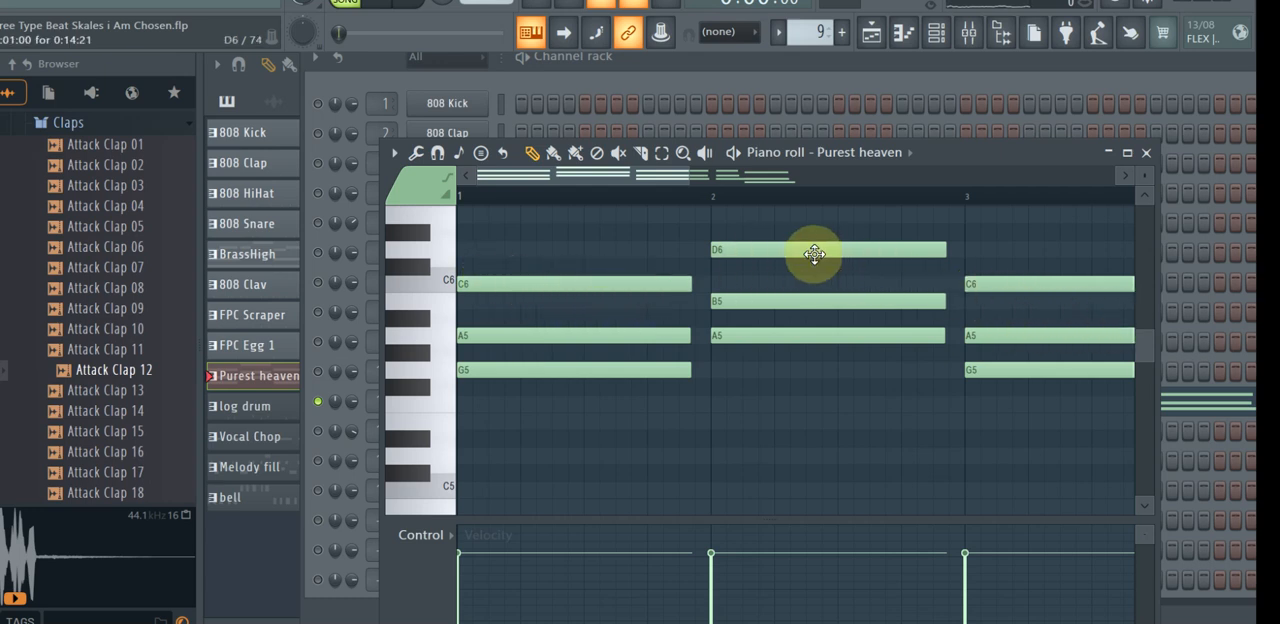
key("space")
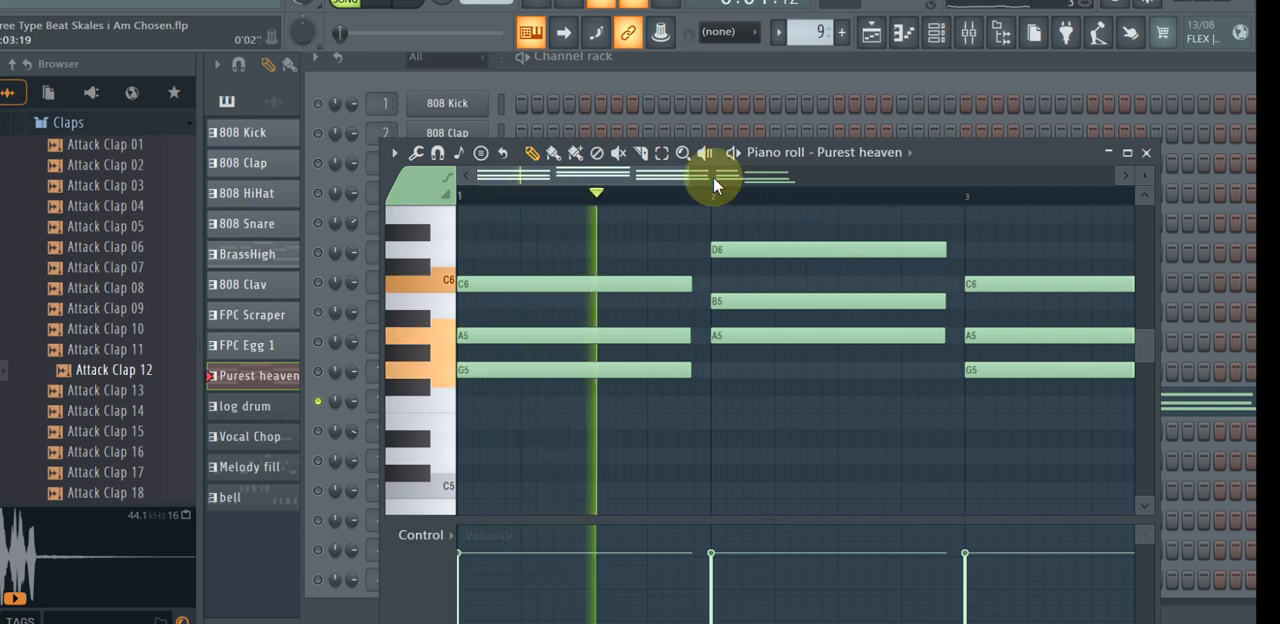
left_click_drag(676, 172, 825, 177)
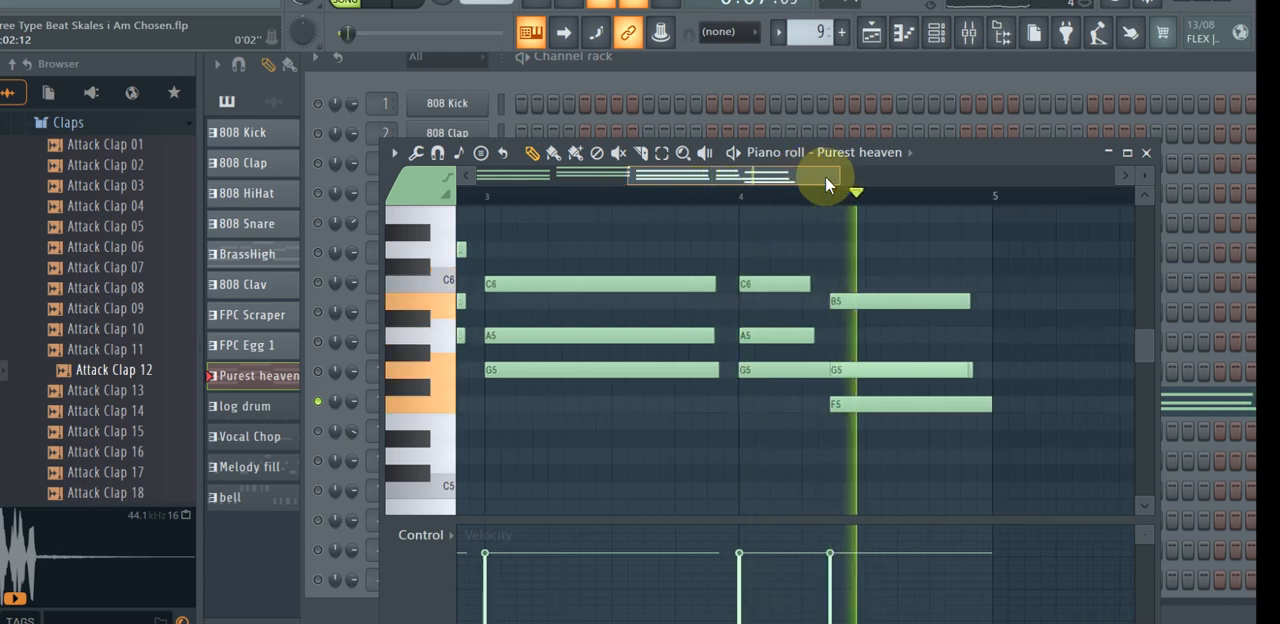
key("space")
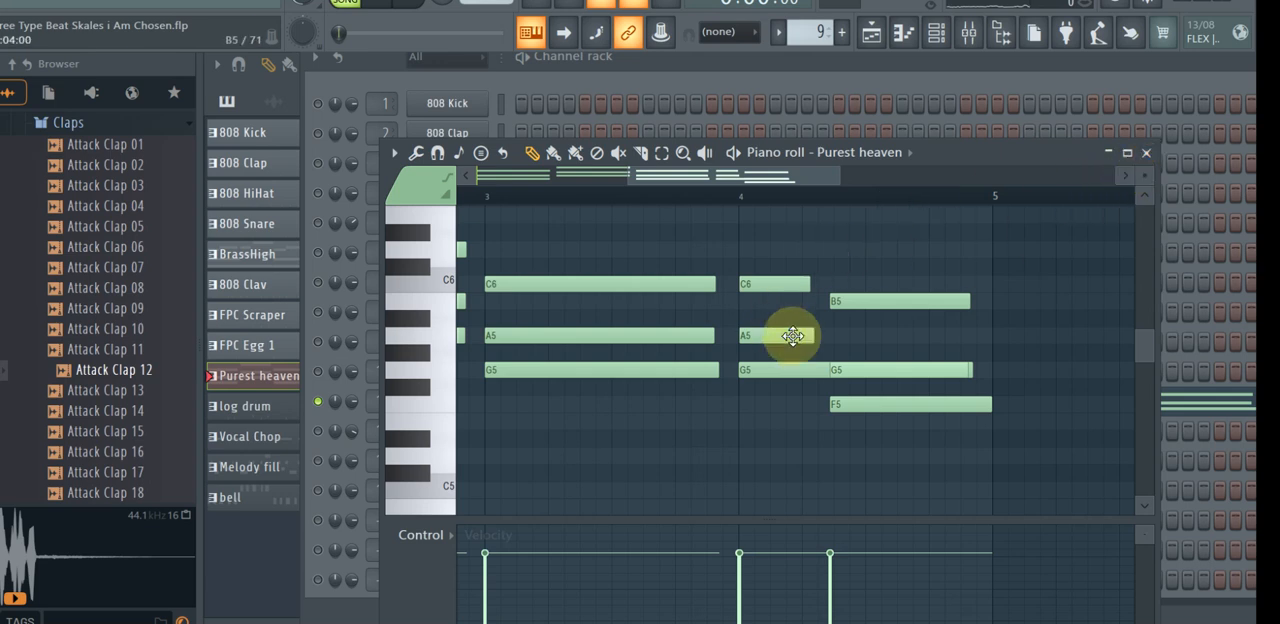
Close the Purest heaven piano roll, select the Melody fill pattern, and unmute the Morphine #2 channel in the channel rack.
key("F7")
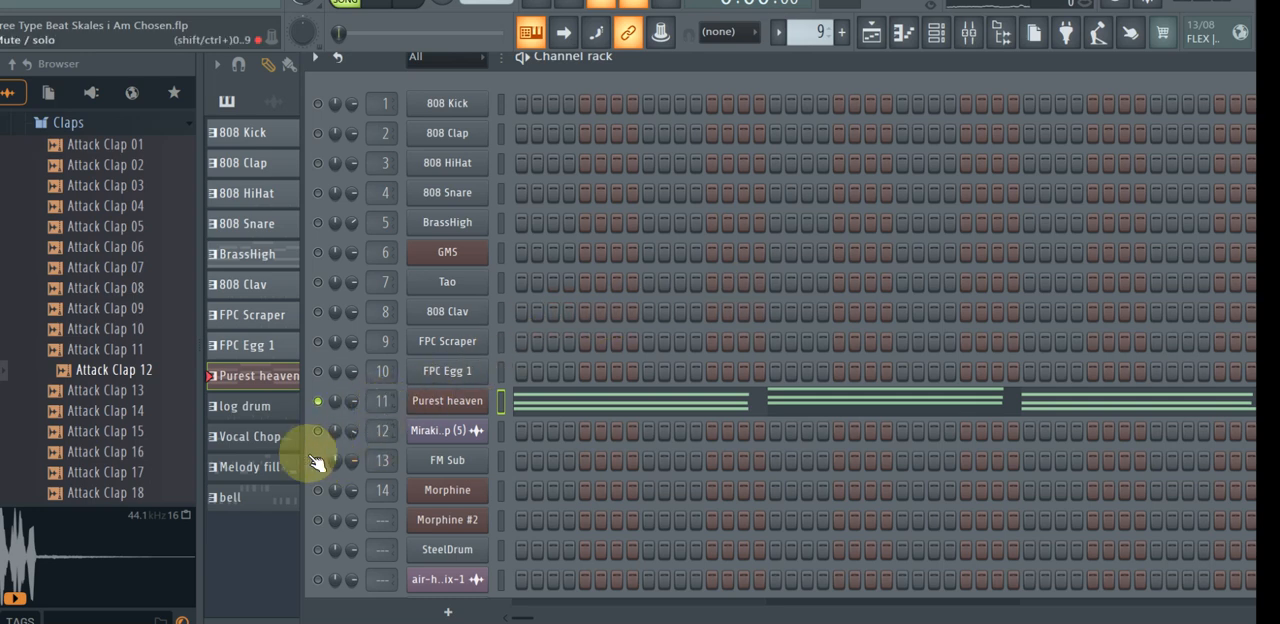
left_click(268, 467)
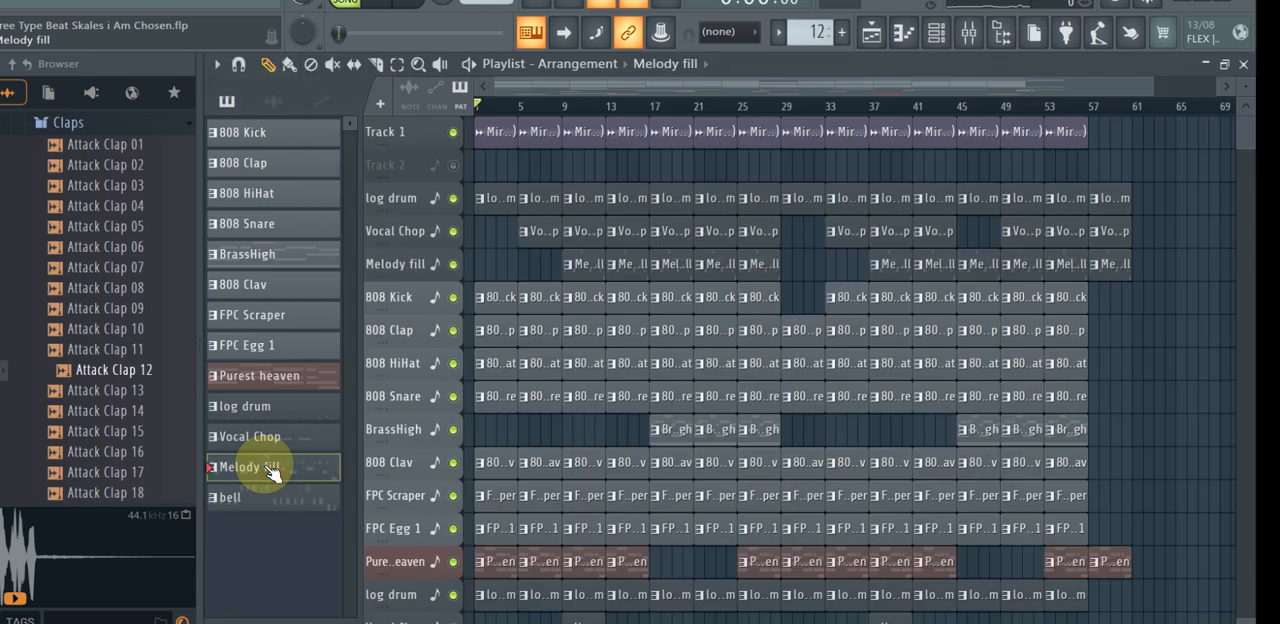
left_click(940, 33)
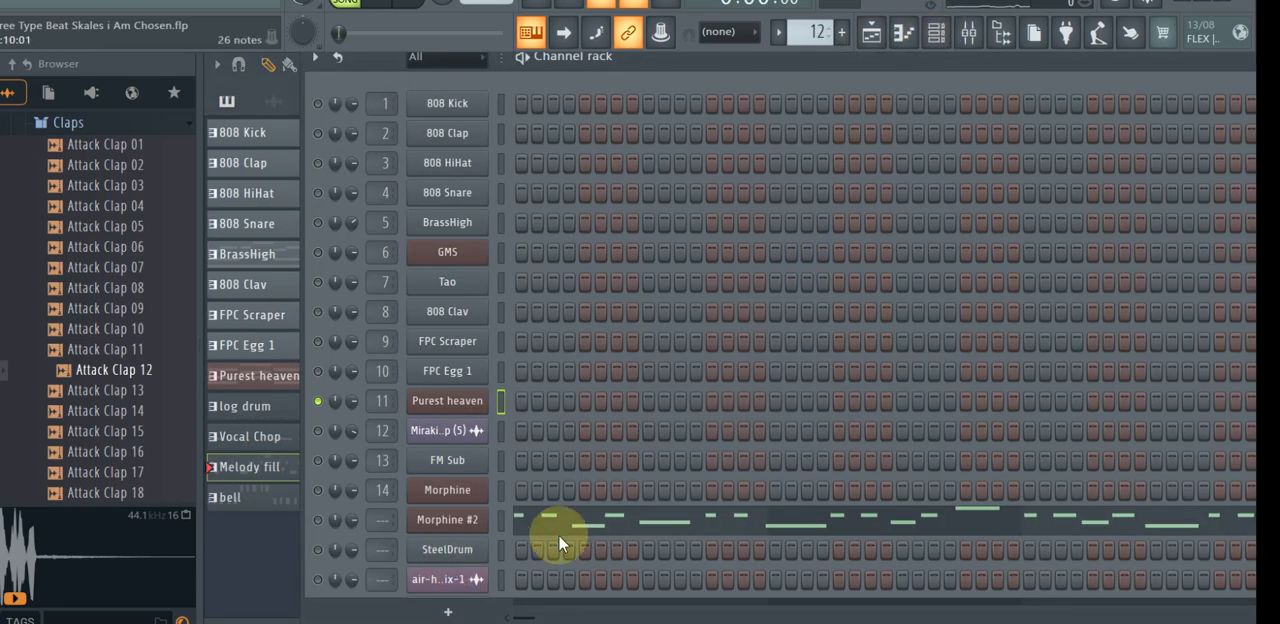
left_click(319, 521)
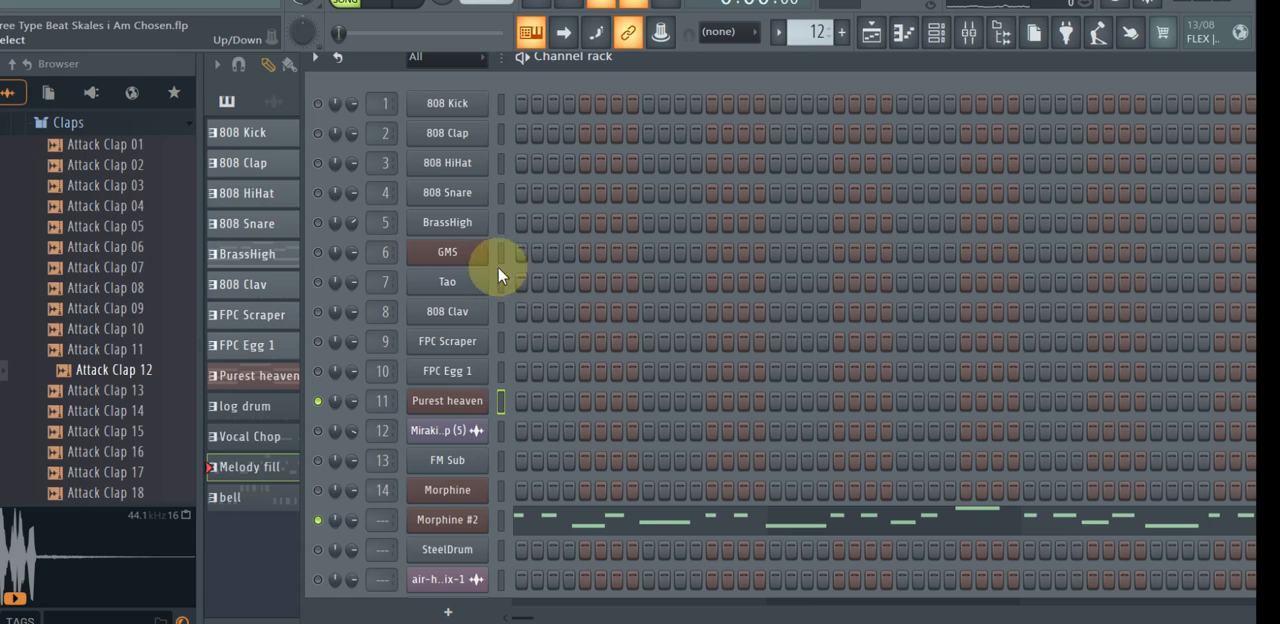
Play the arrangement from just before bar 9 to hear Morphine #2 together with Purest heaven, and stop playback.
key("F6")
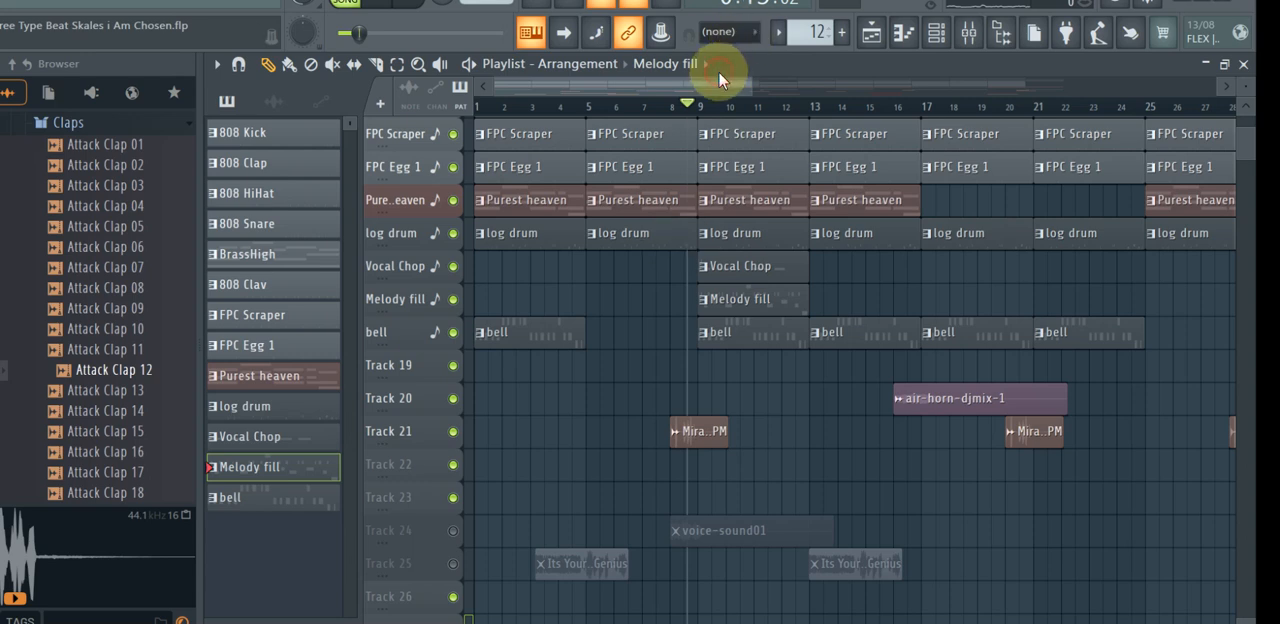
key("space")
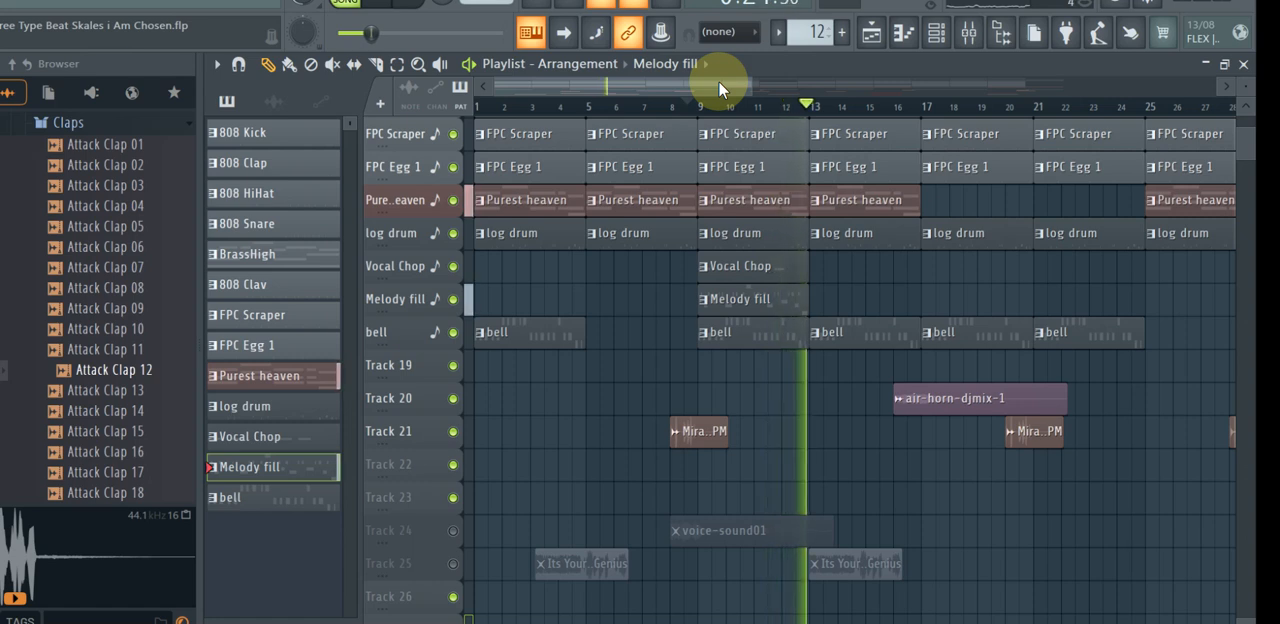
key("space")
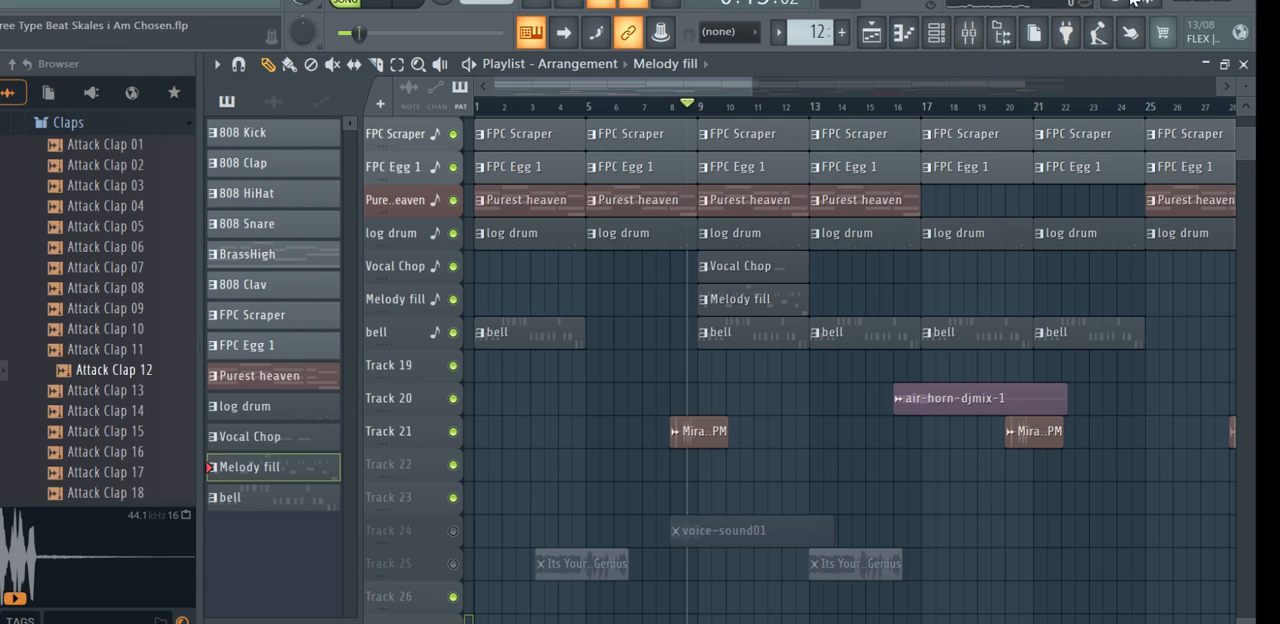
key("space")
key("space")
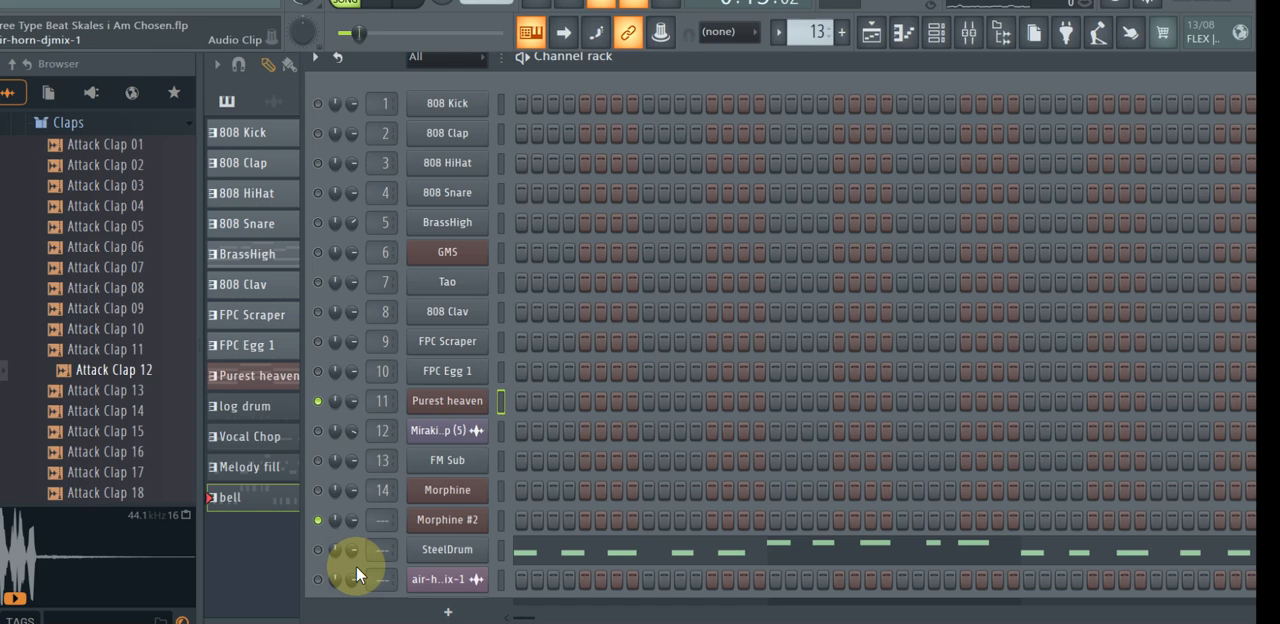
Unmute the SteelDrum channel for the bell pattern and play the arrangement around bars 9 to 12 from the playlist.
left_click(318, 550)
key("F6")
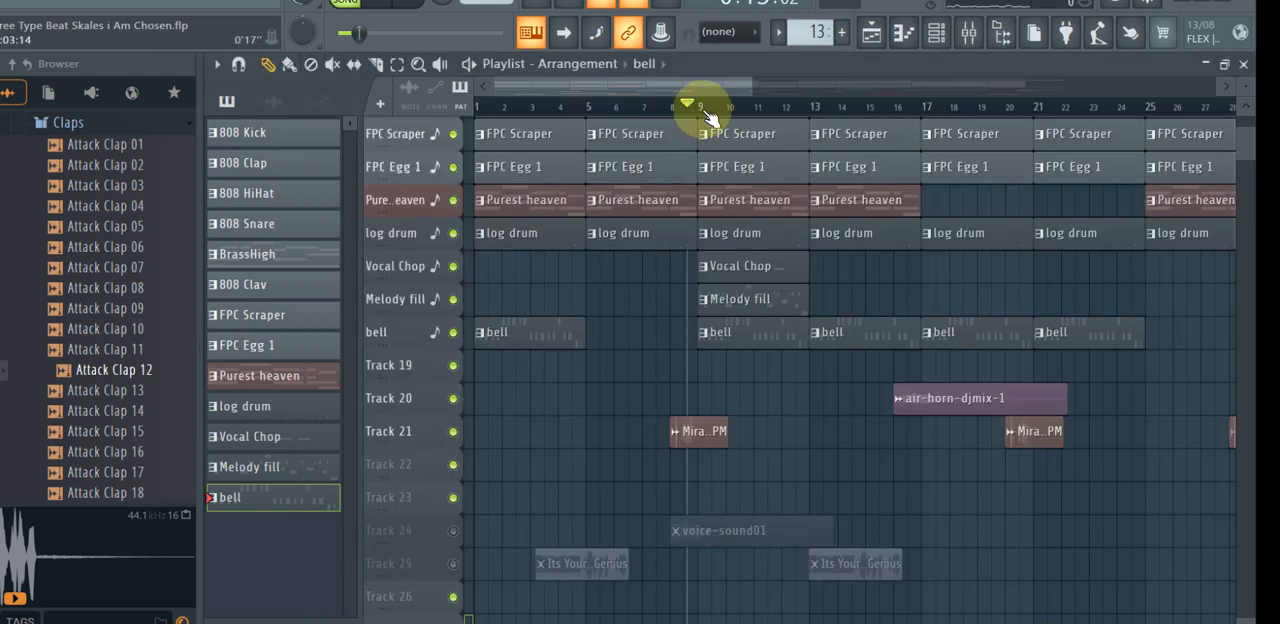
key("space")
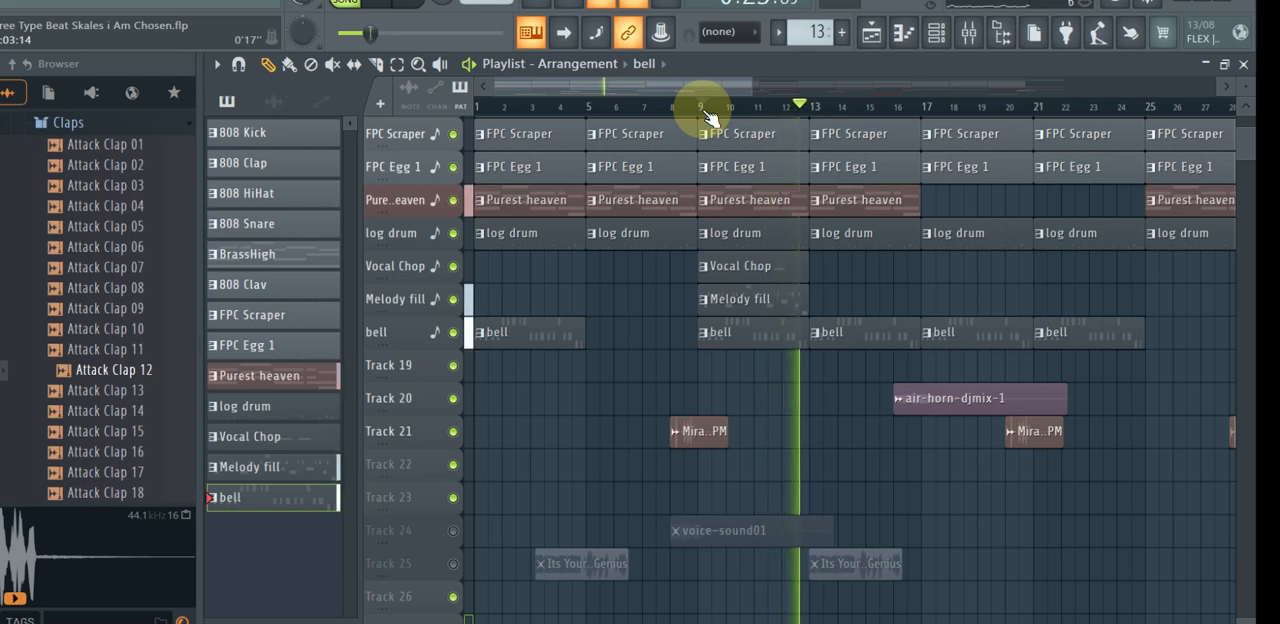
key("space")
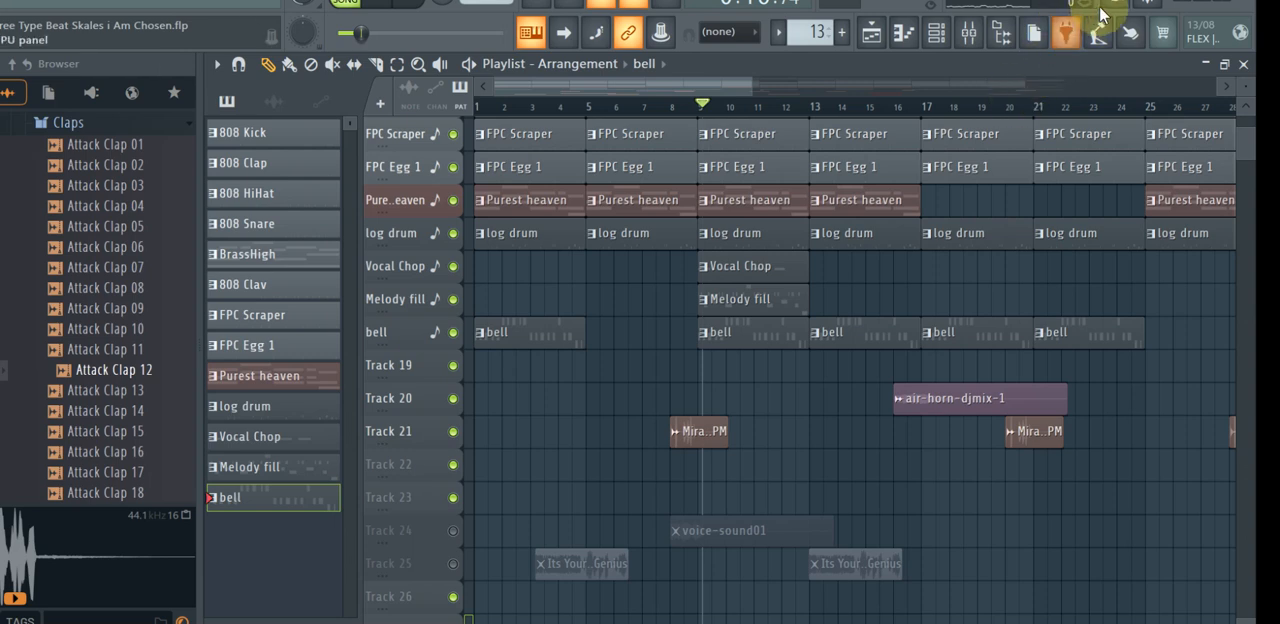
Unmute all the remaining muted channels in the channel rack, from 808 Kick down to the air-horn-djmix-1 audio clip.
left_click(936, 38)
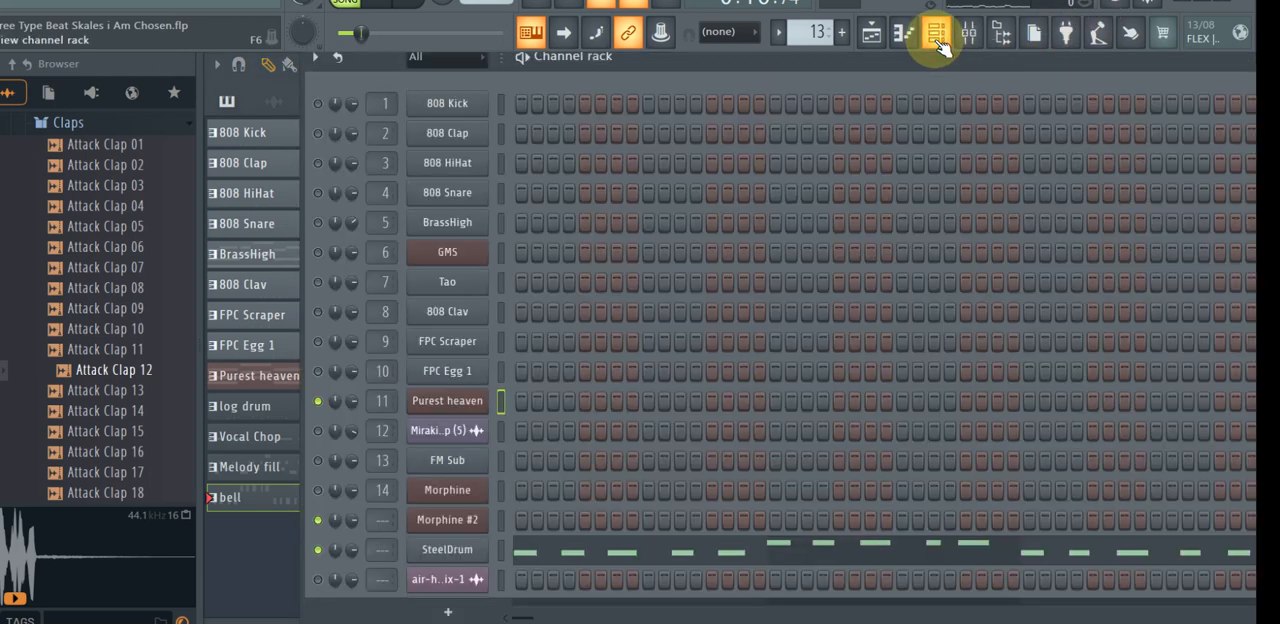
left_click(318, 103)
left_click(318, 133)
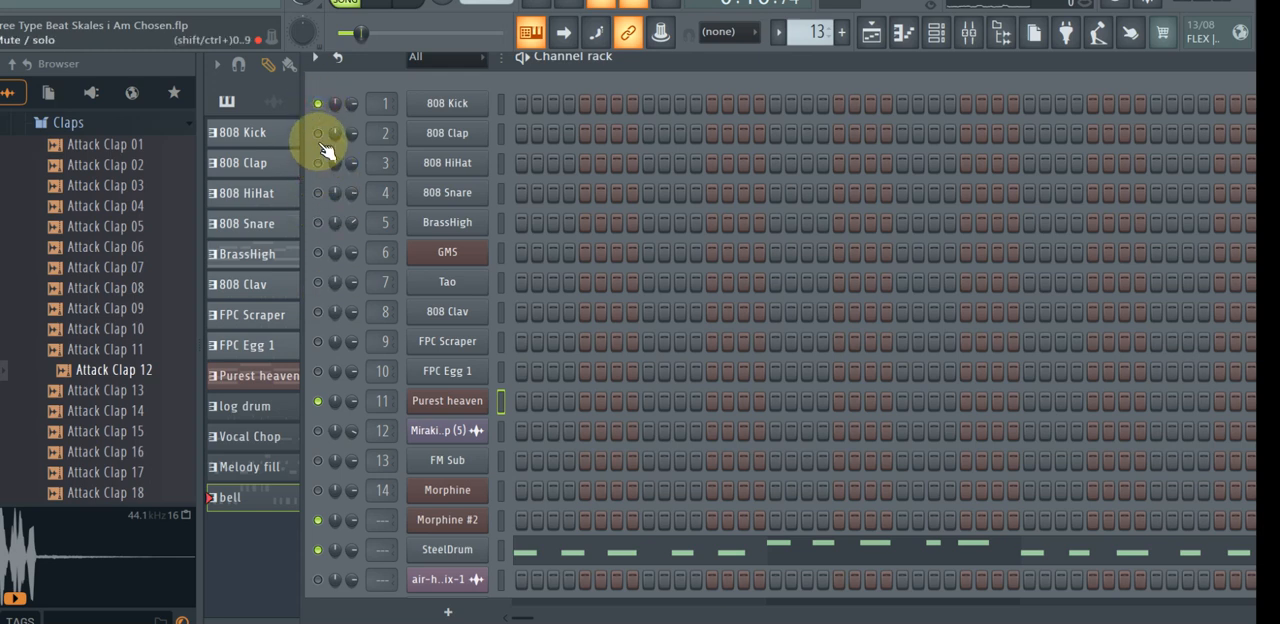
left_click(318, 163)
left_click(318, 193)
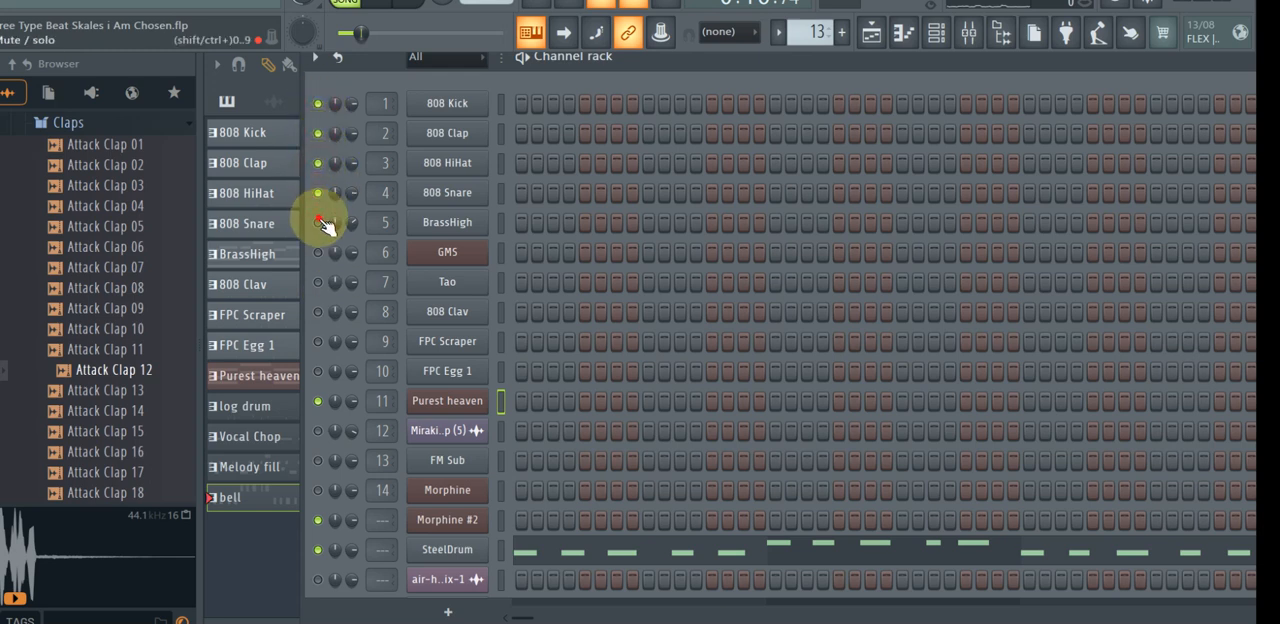
left_click(318, 222)
left_click(318, 282)
left_click(318, 311)
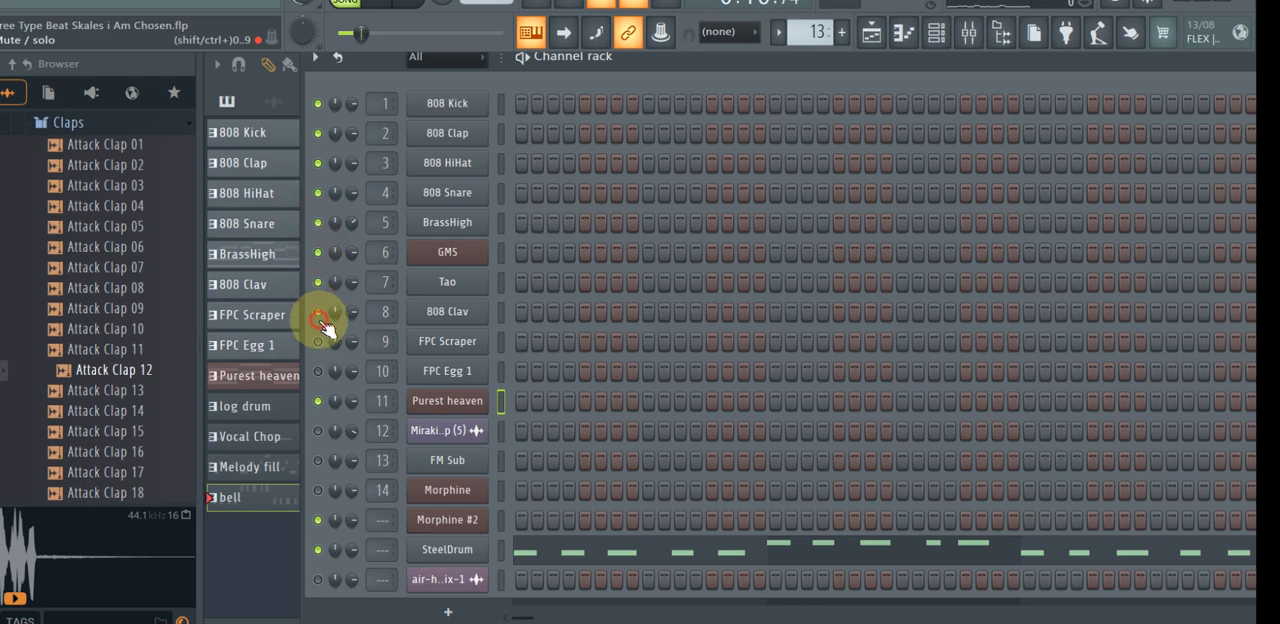
left_click(318, 371)
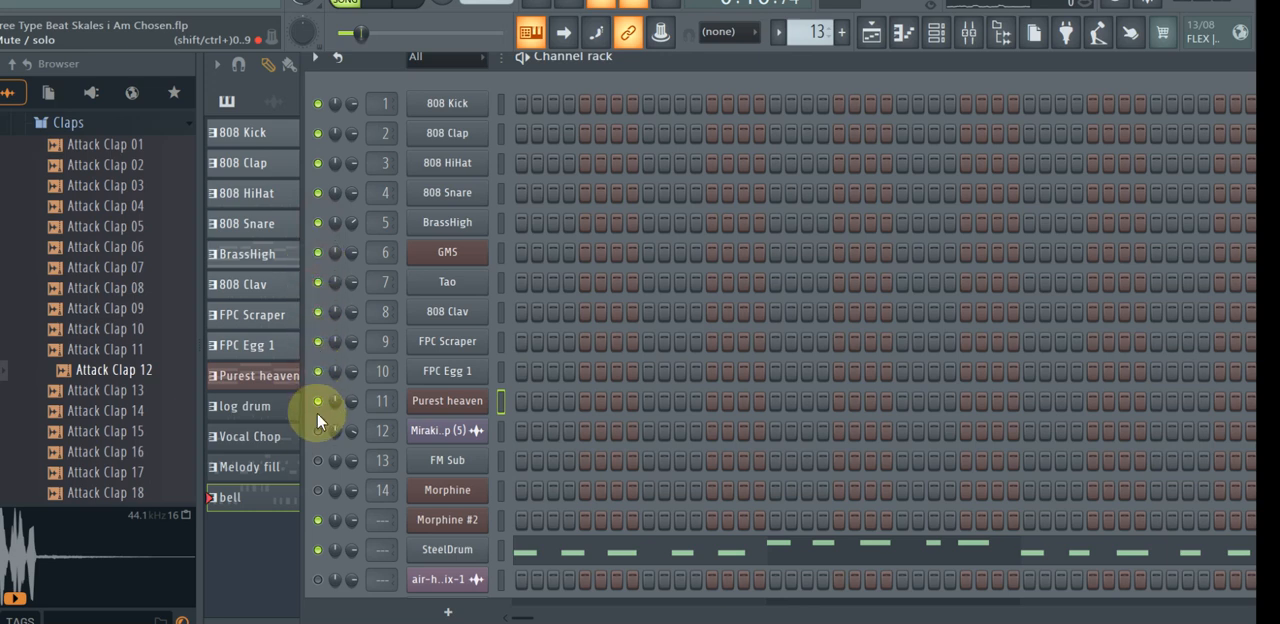
left_click(318, 431)
left_click(318, 460)
left_click(319, 490)
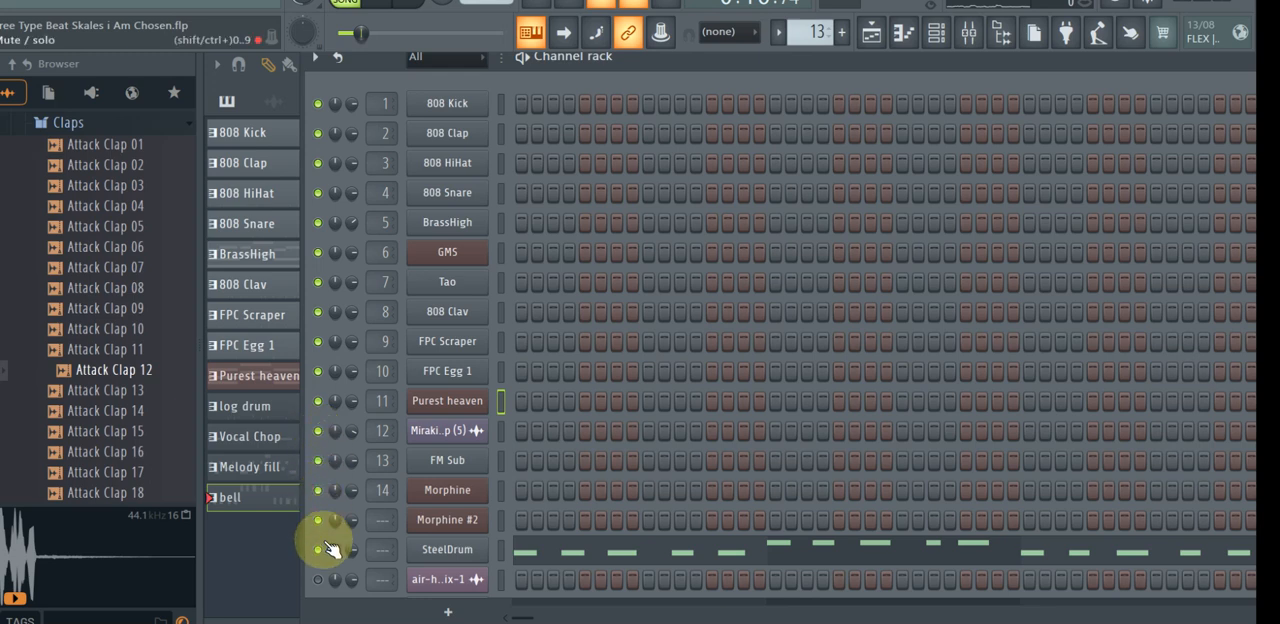
left_click(317, 579)
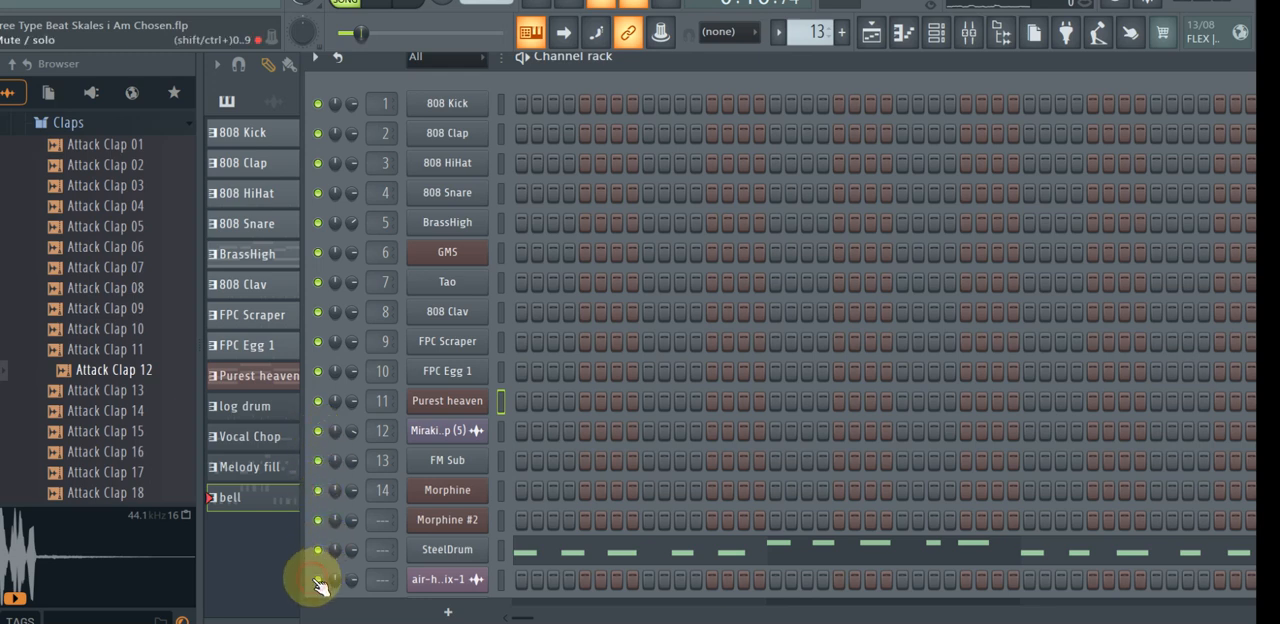
Unmute Track 25 with the voice tag clips in the playlist, mute it again, and review the tracks above.
key("F5")
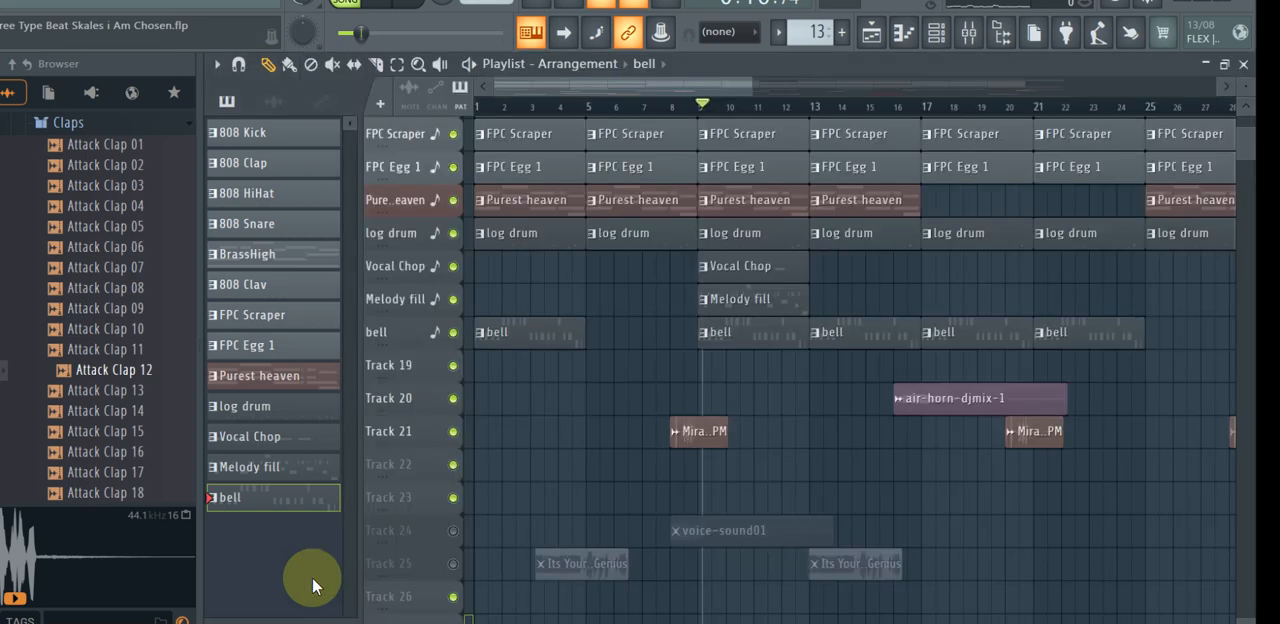
left_click(453, 565)
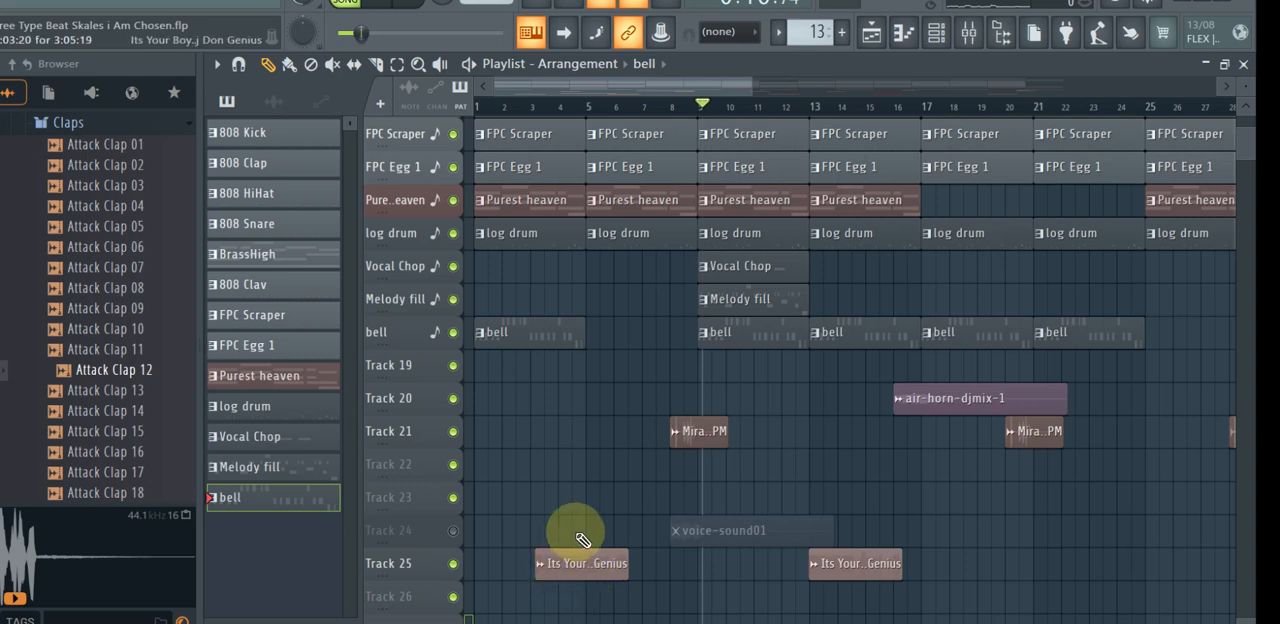
left_click(454, 565)
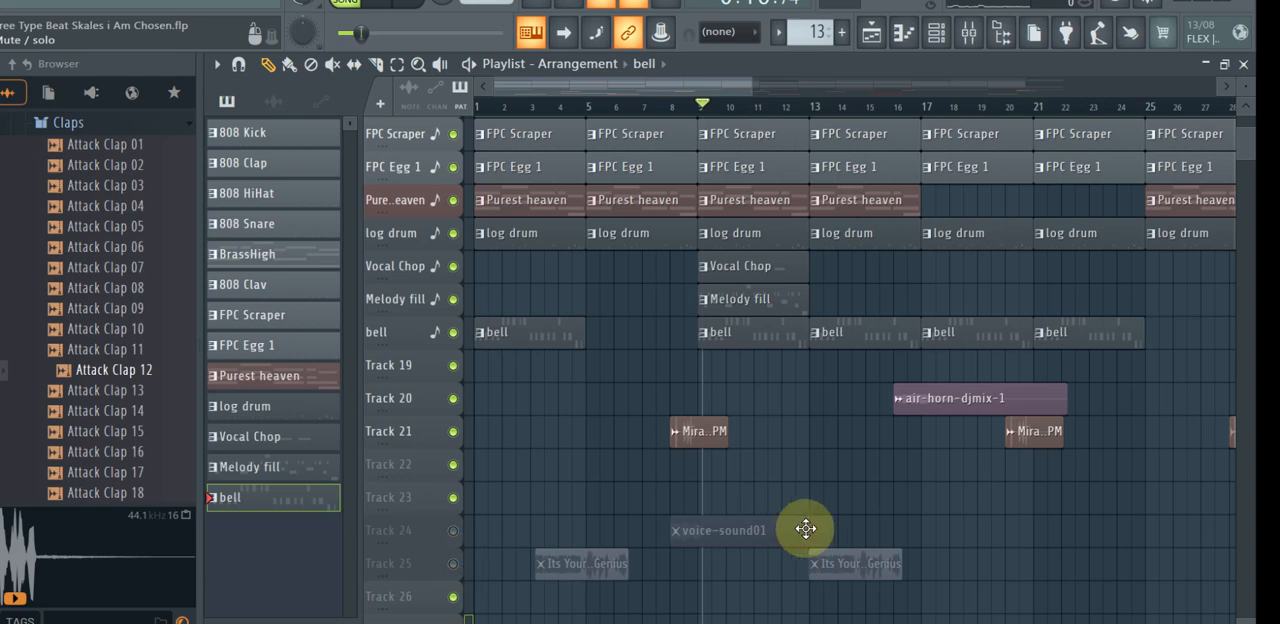
scroll(1256, 152, "up", 3)
scroll(1256, 152, "up", 7)
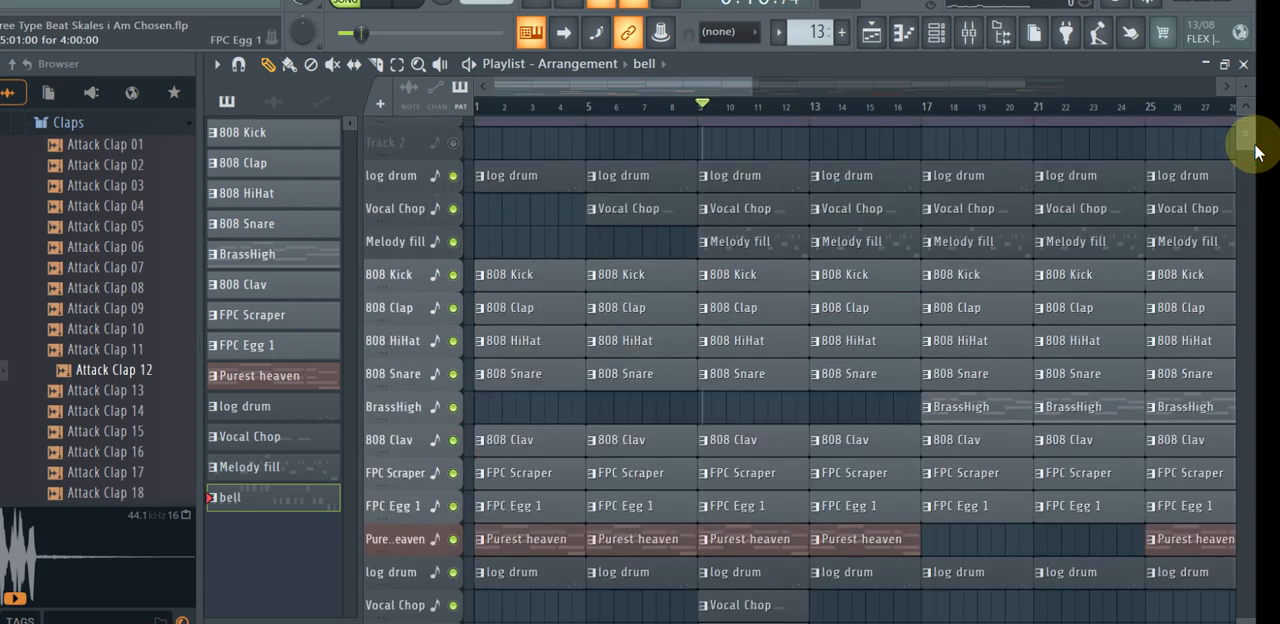
Switch to the artist's YouTube channel page in the browser and view its Albums & Singles section.
scroll(1256, 152, "up", 1)
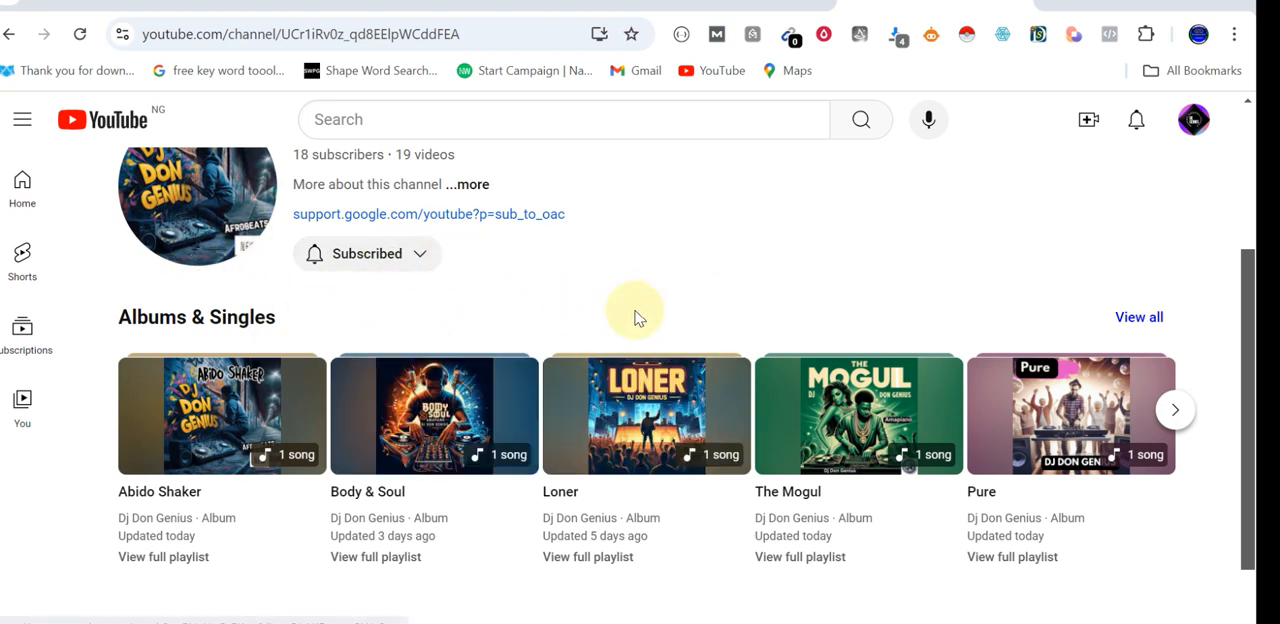
key("ctrl+a")
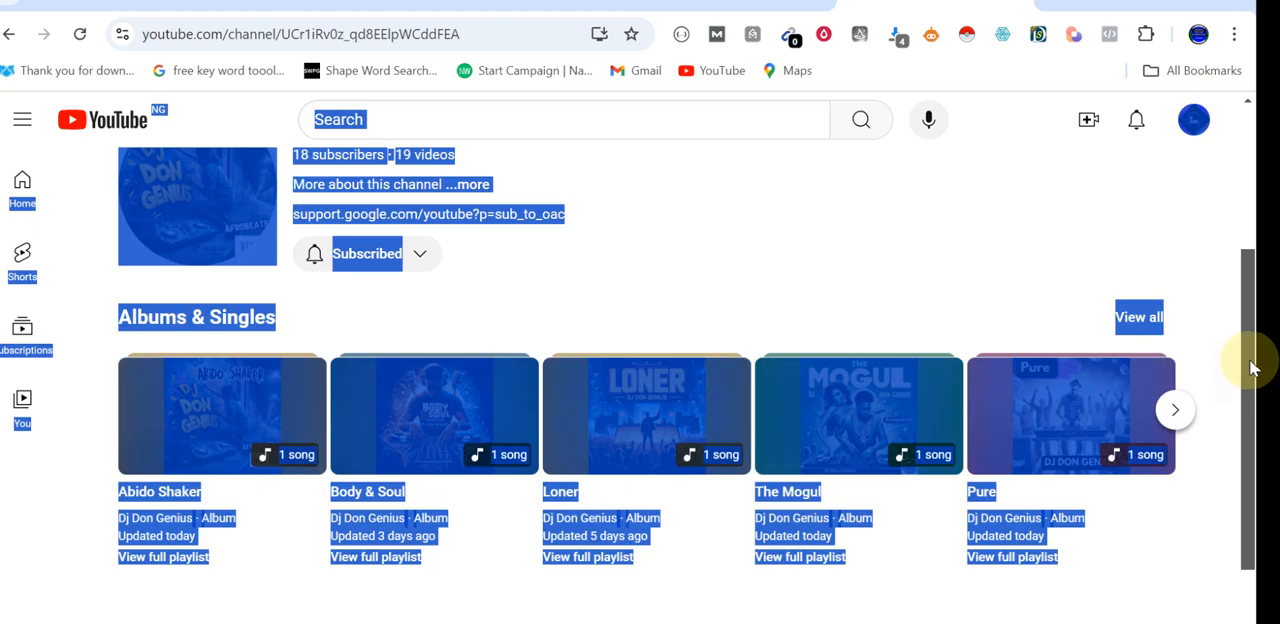
Clear the page-wide text selection on the channel page and look over the Albums & Singles section.
left_click(840, 325)
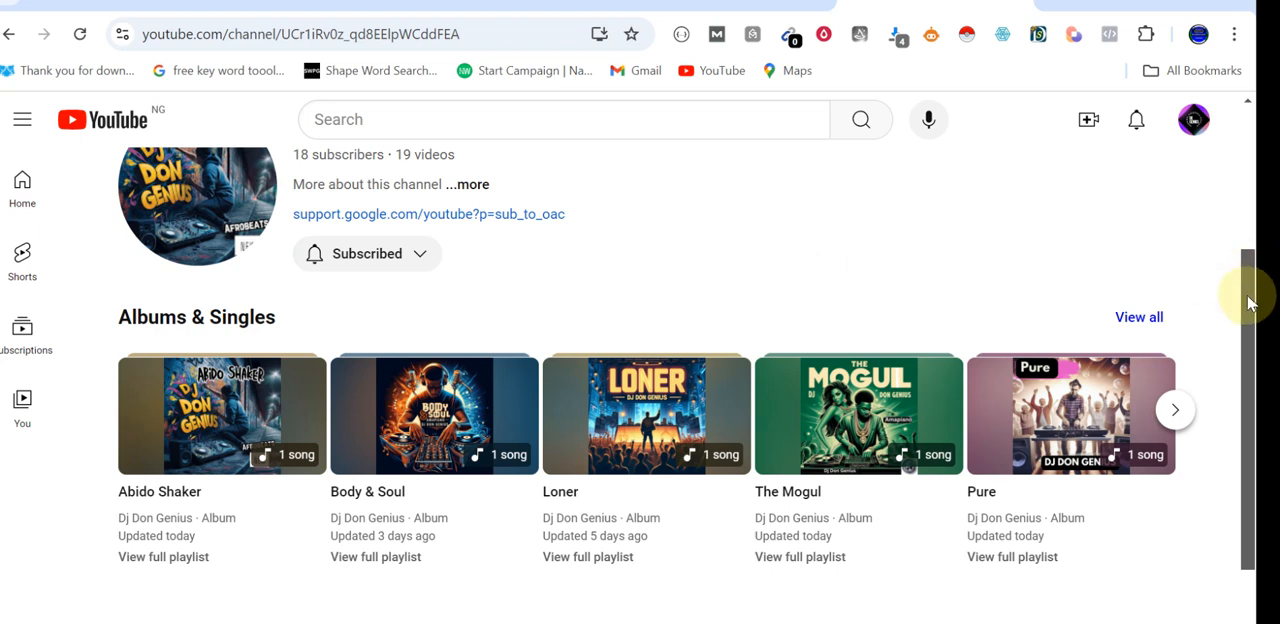
mouse_move(1248, 300)
left_mouse_down()
mouse_move(1257, 237)
mouse_move(1258, 280)
left_mouse_up()
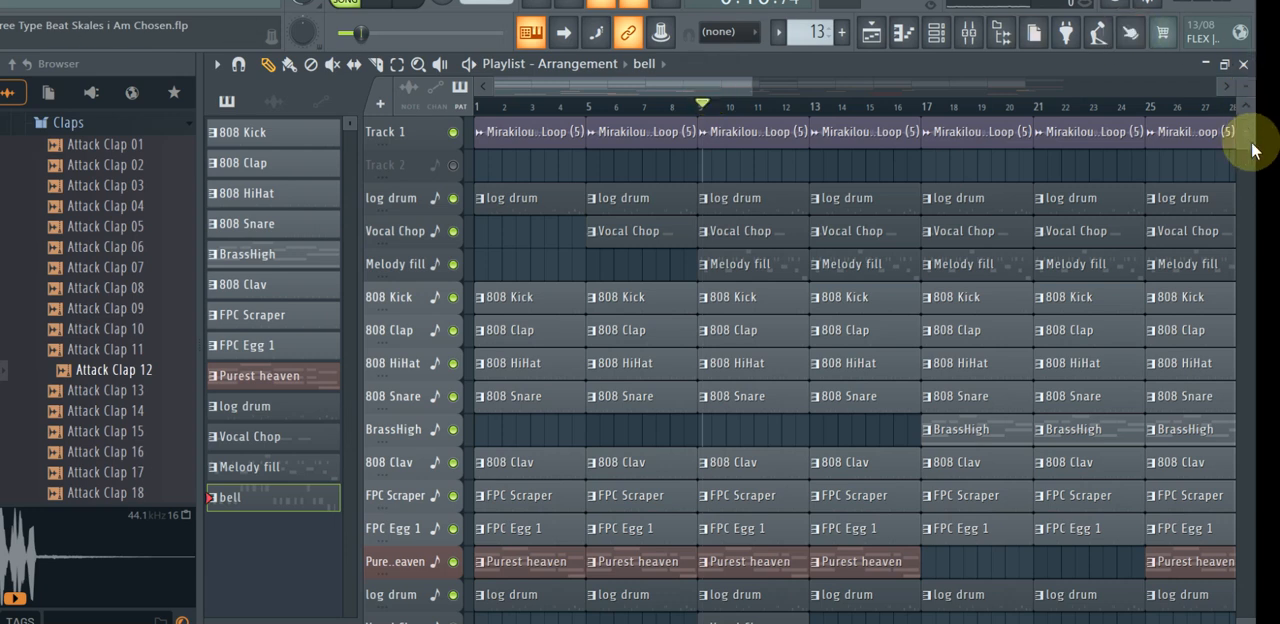
Play the full arrangement from bar 1 and review the playlist tracks from Track 1 down past the air-horn-djmix-1 clip.
left_click(704, 104)
left_click_drag(704, 106, 446, 130)
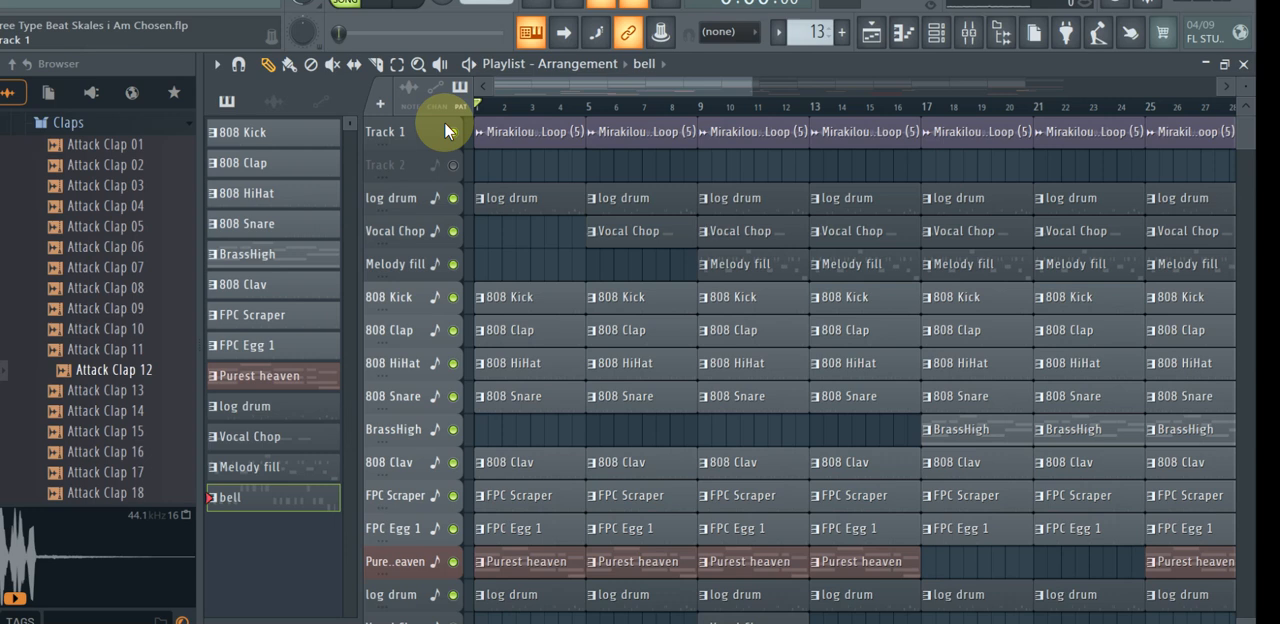
key("space")
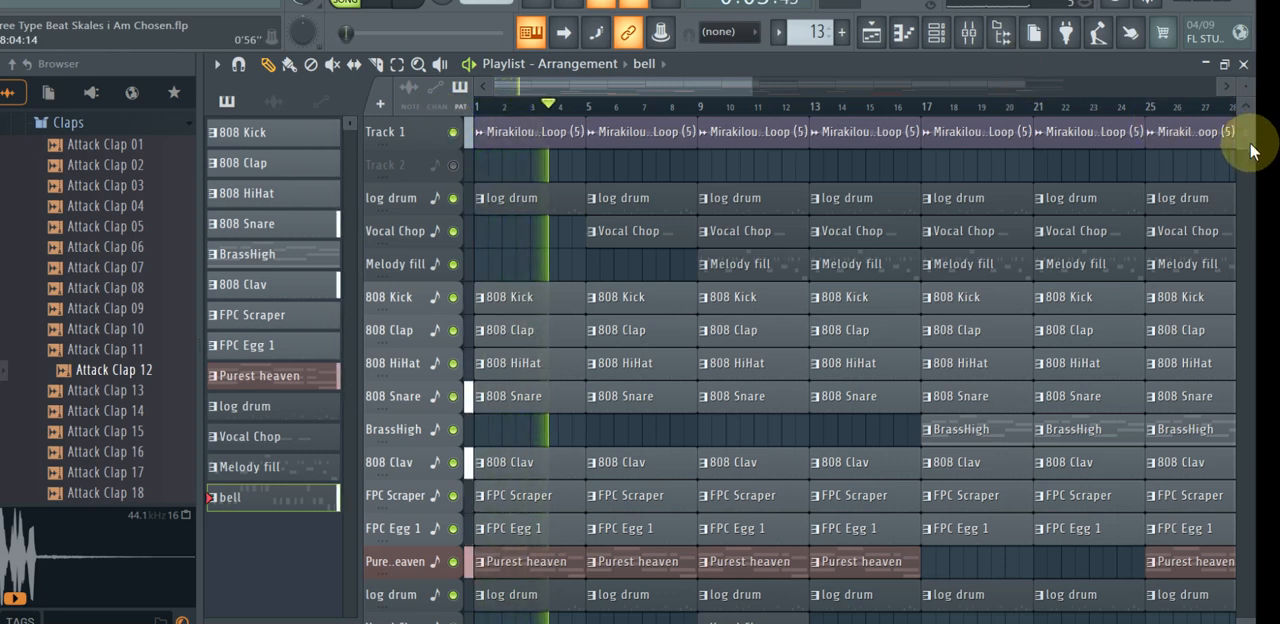
scroll(1250, 150, "down", 3)
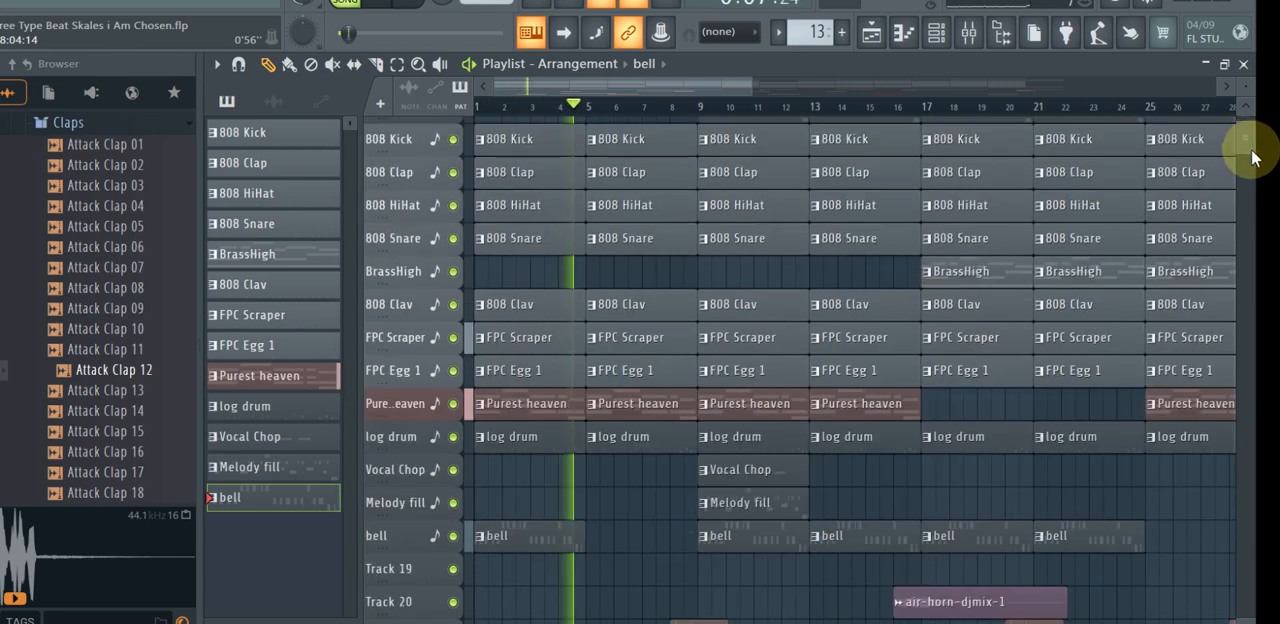
scroll(1252, 155, "down", 2)
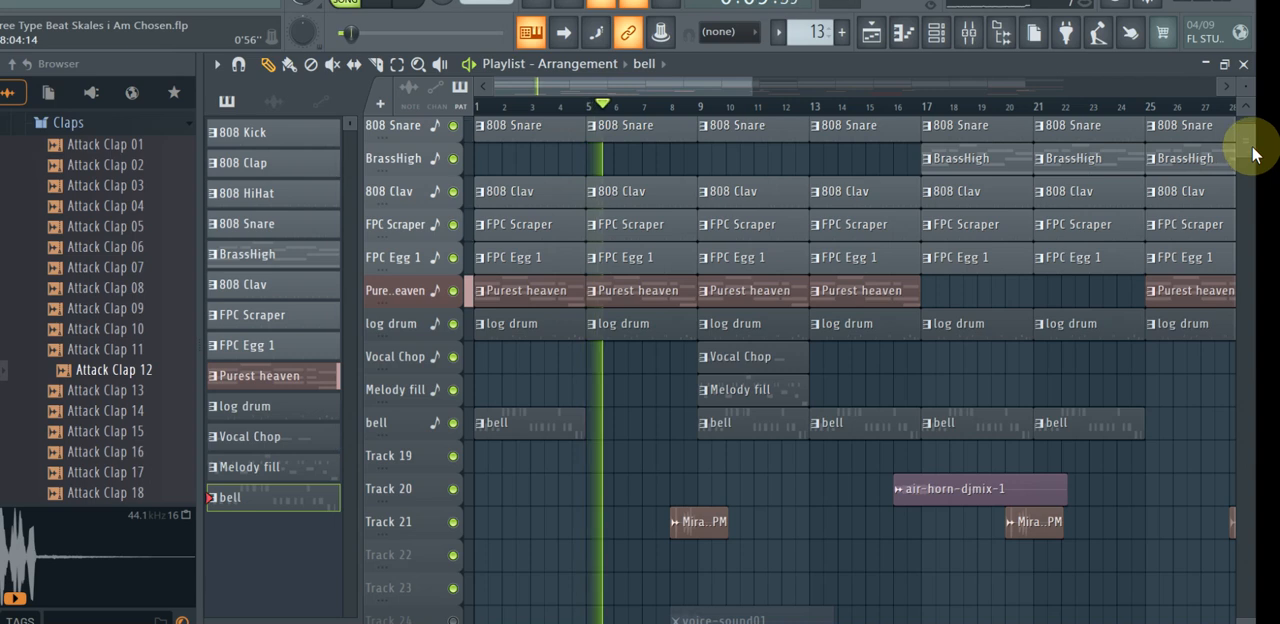
scroll(1252, 150, "up", 4)
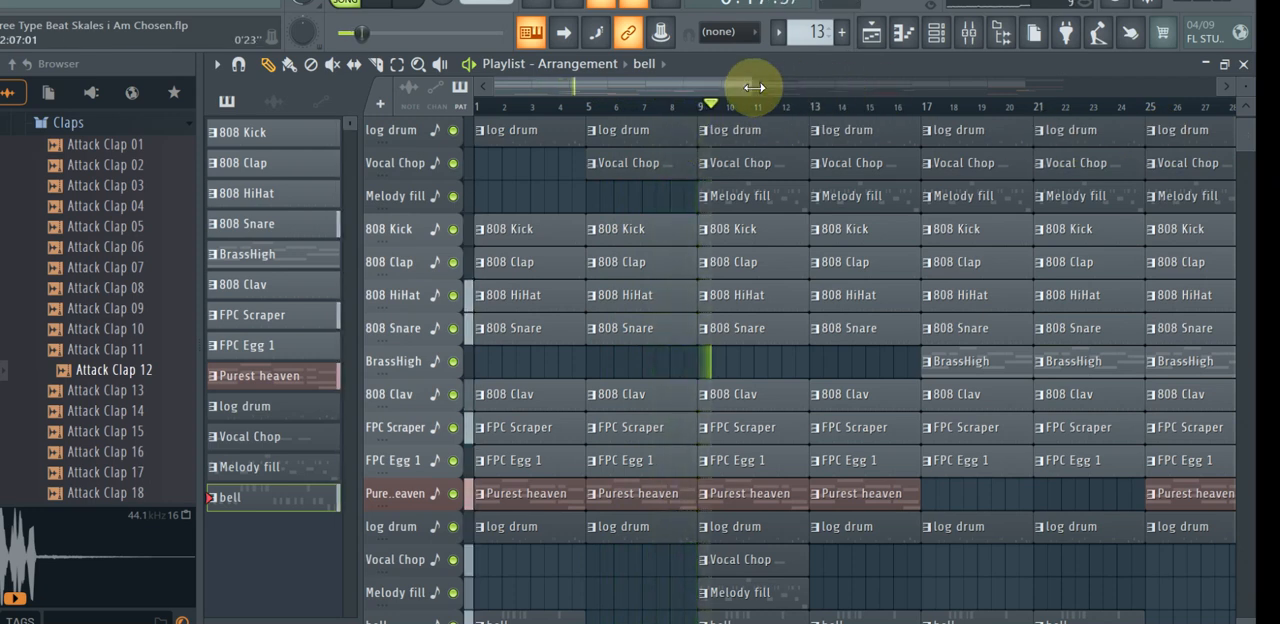
Follow the playback across the arrangement from about bar 9 to bar 19, past the first BrassHigh clip, and stop it.
left_click_drag(752, 87, 772, 88)
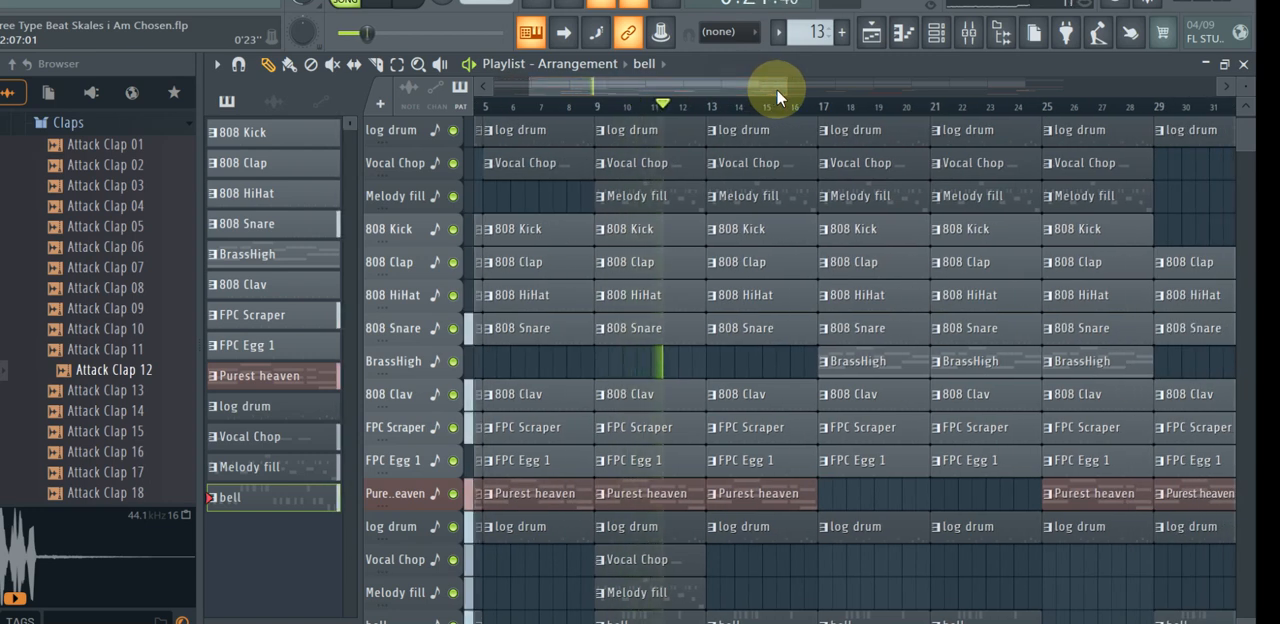
left_click_drag(776, 88, 788, 88)
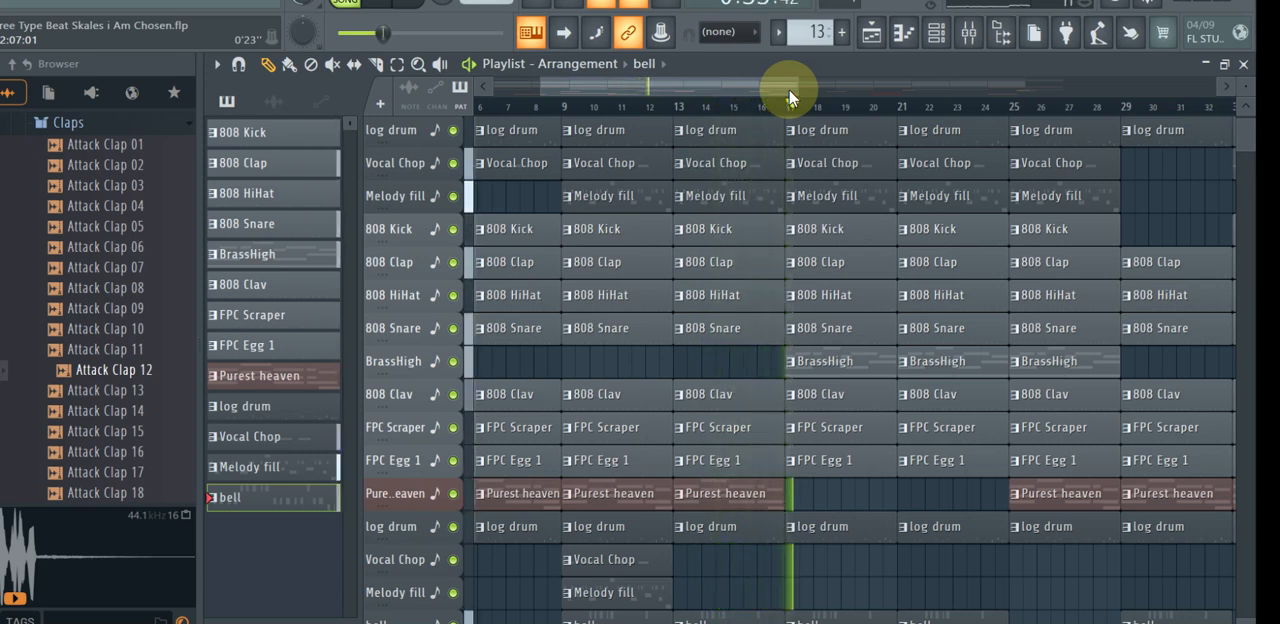
left_click_drag(792, 97, 845, 100)
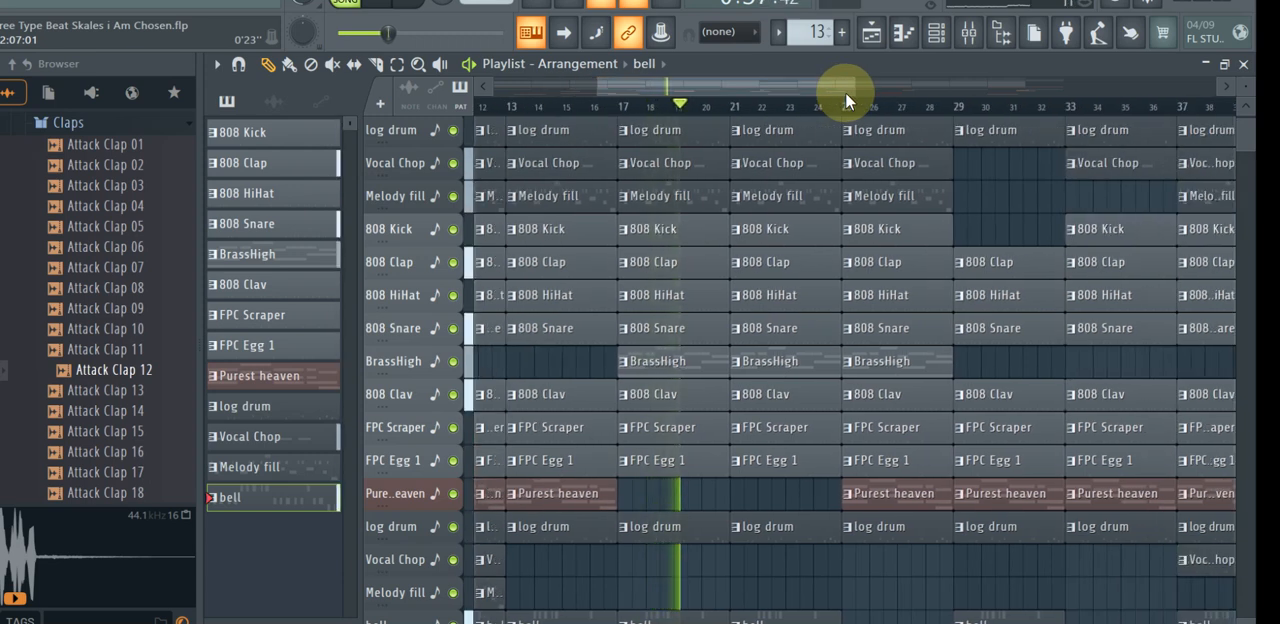
key("space")
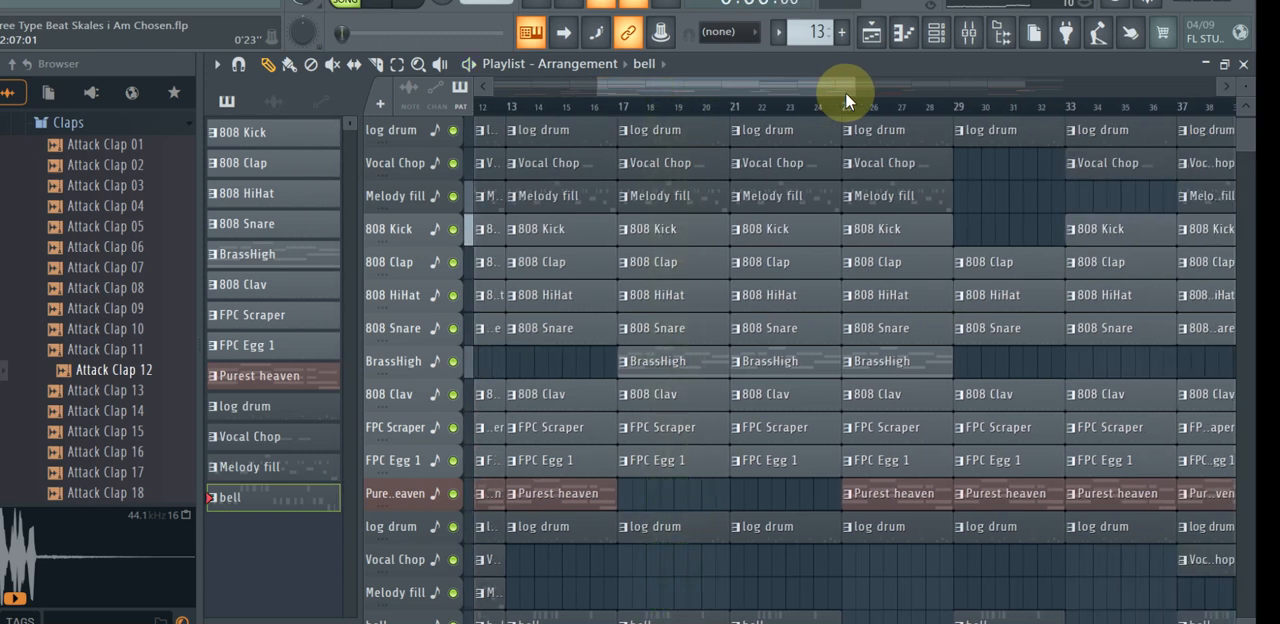